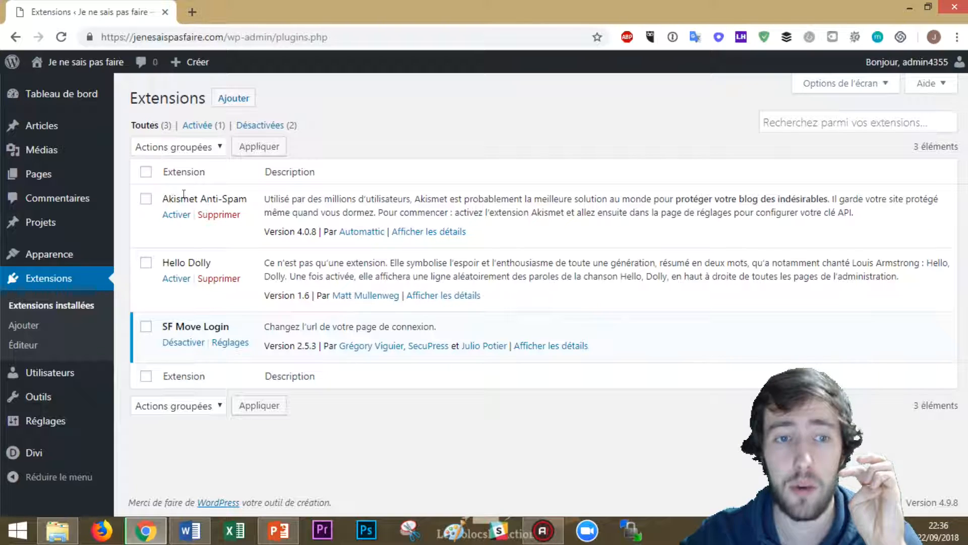
Step: Delete the Hello Dolly plugin from the list of installed plugins
left_click_drag(161, 204, 328, 199)
left_click(384, 200)
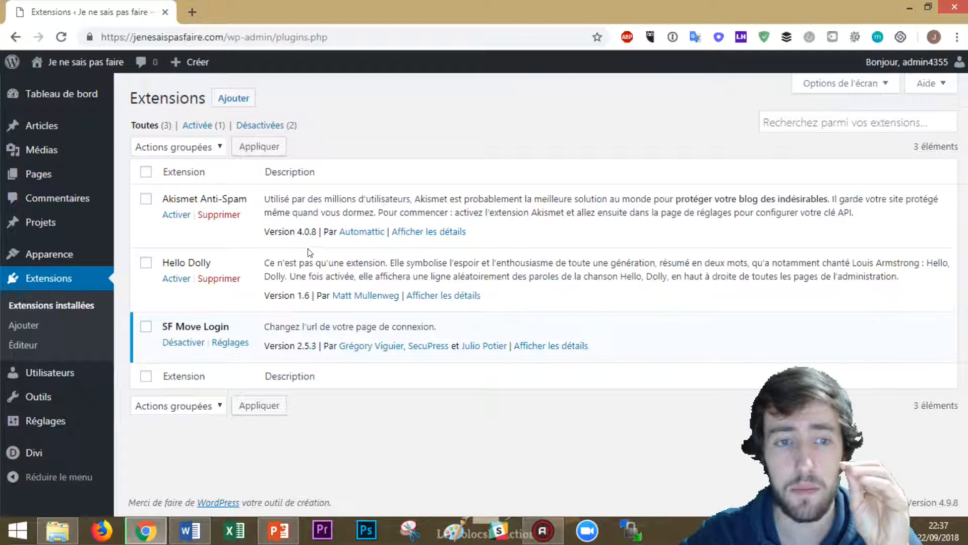
left_click(146, 262)
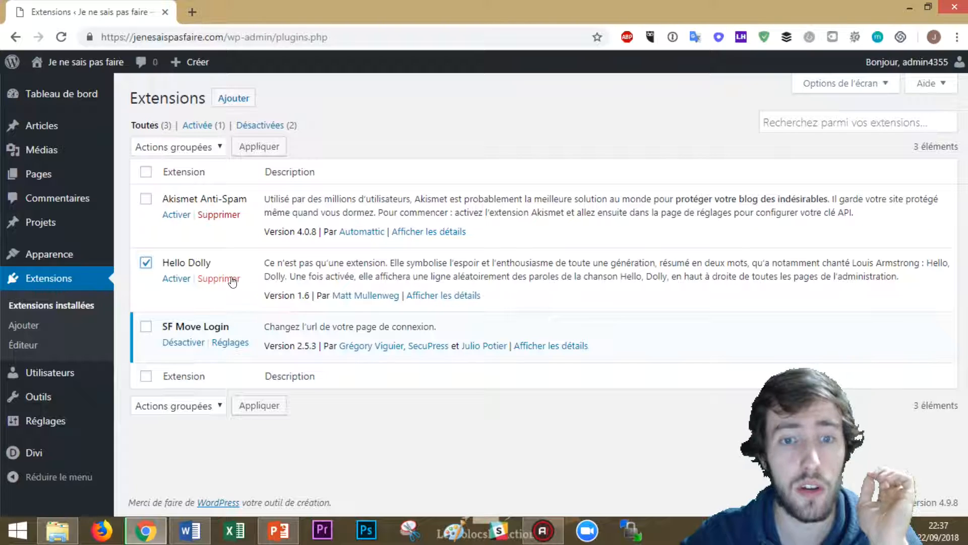
left_click(232, 279)
left_click_drag(162, 287, 451, 302)
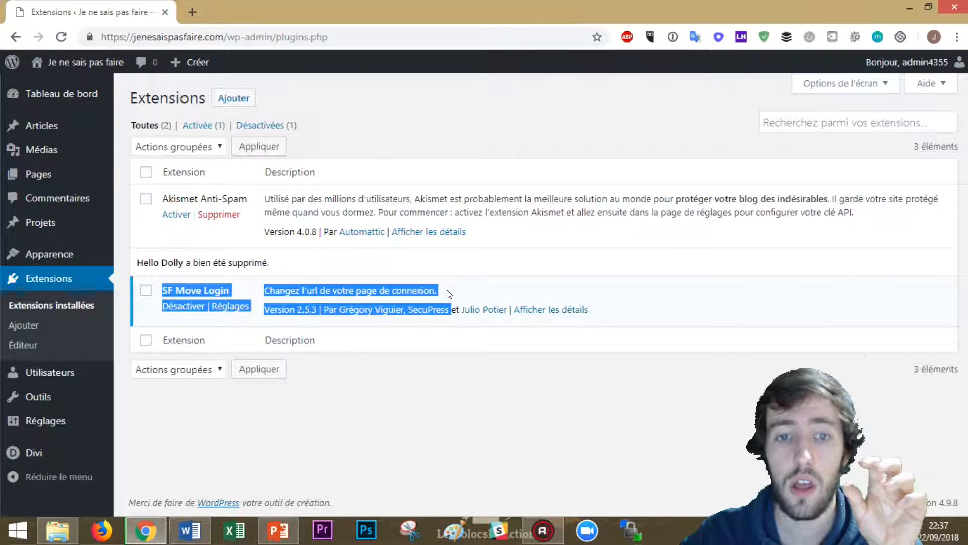
left_click(446, 293)
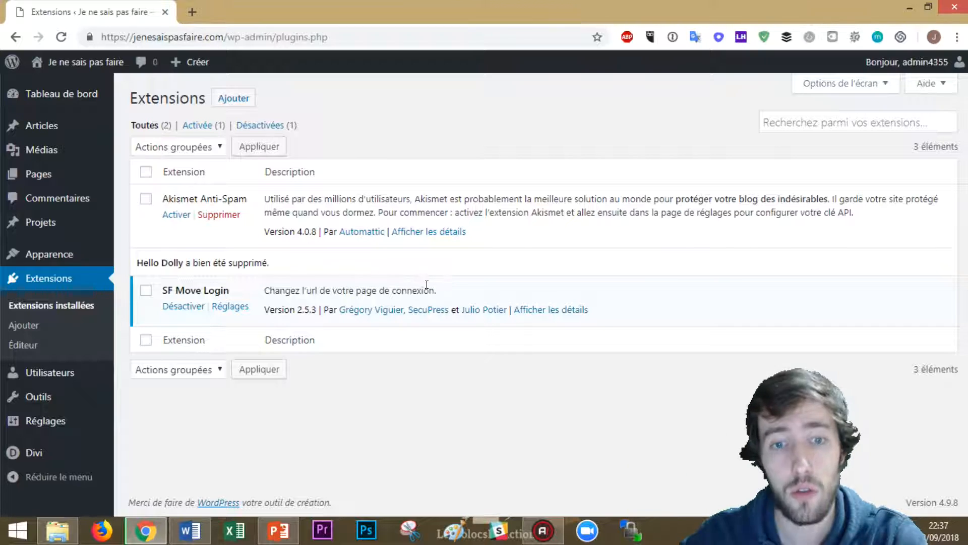
left_click_drag(435, 291, 157, 299)
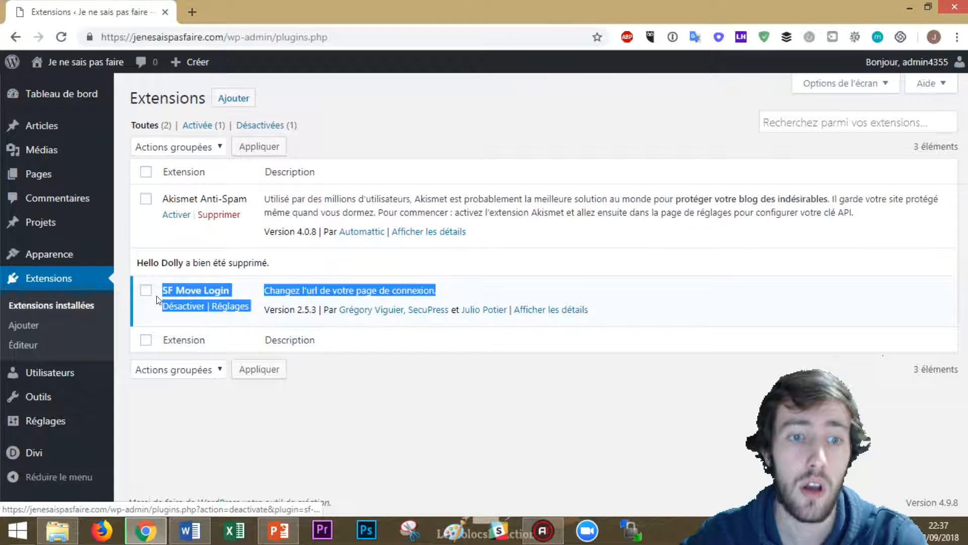
left_click(159, 299)
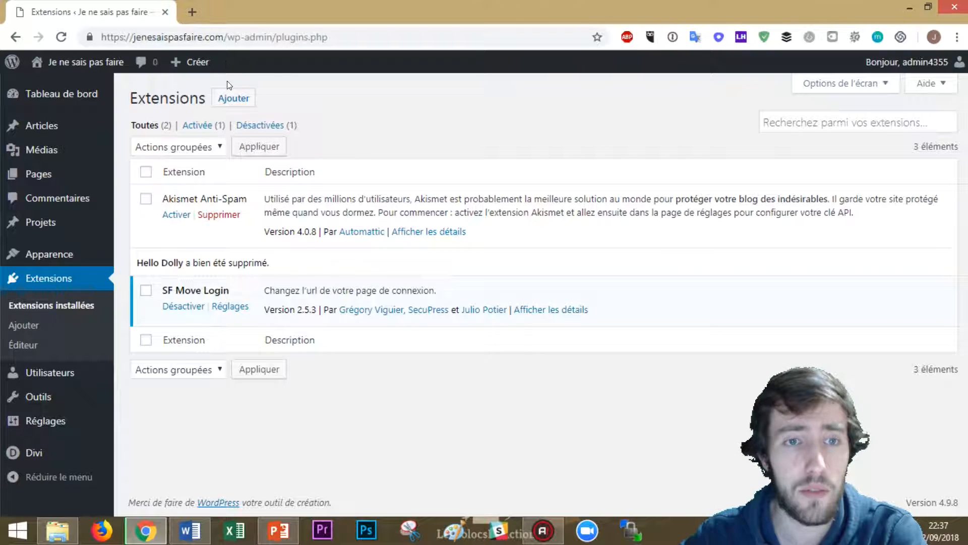
Step: Search the plugin directory for "yoast", and install and activate Yoast SEO
left_click(245, 99)
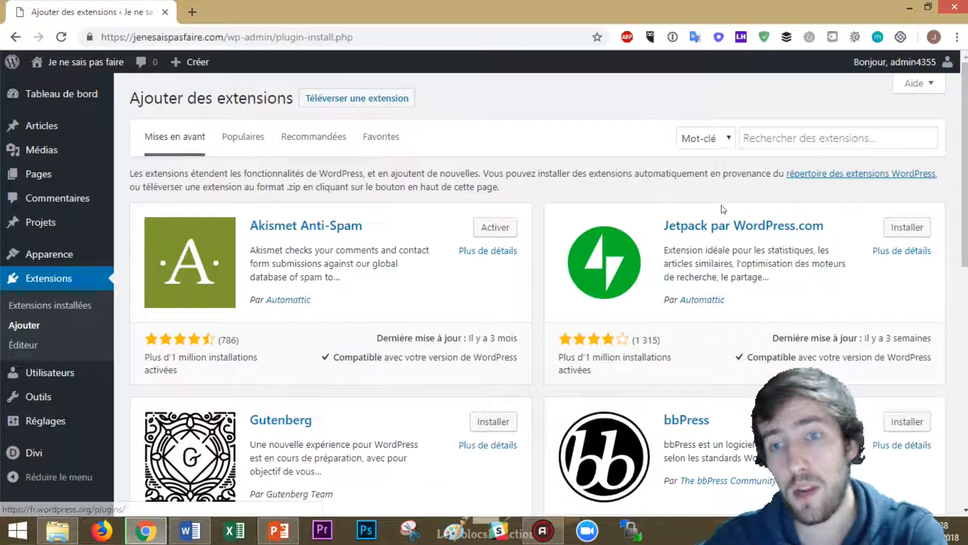
scroll(723, 230, "down", 7)
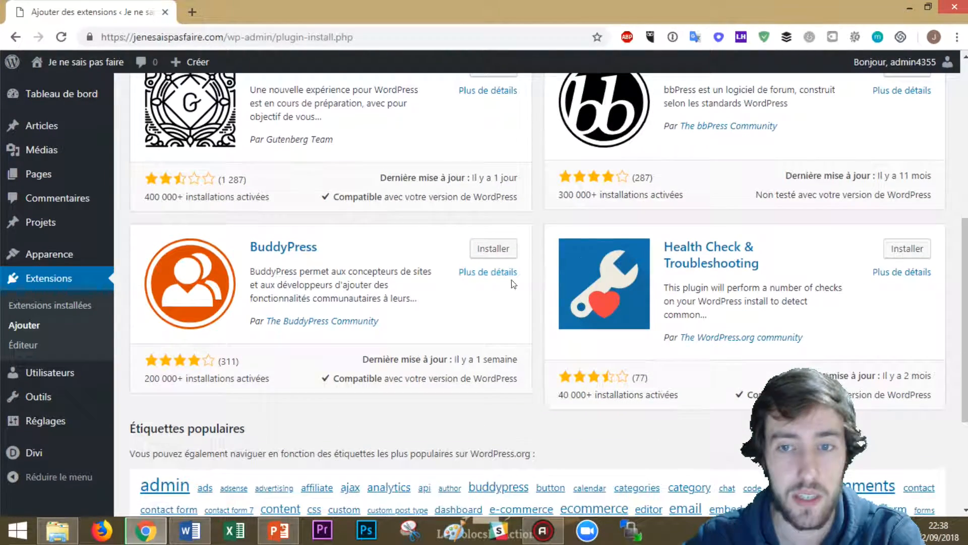
scroll(495, 280, "up", 5)
scroll(583, 253, "up", 2)
left_click(776, 139)
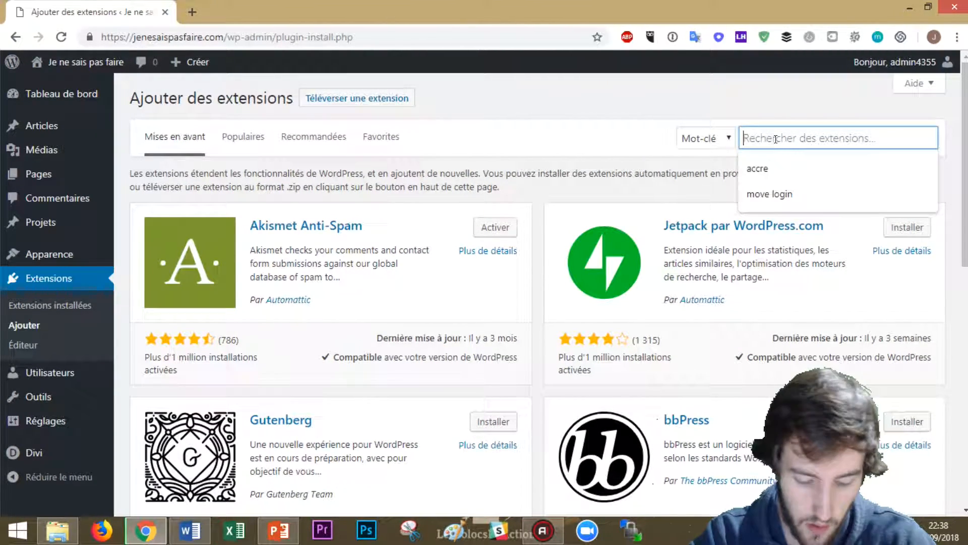
type("yoast")
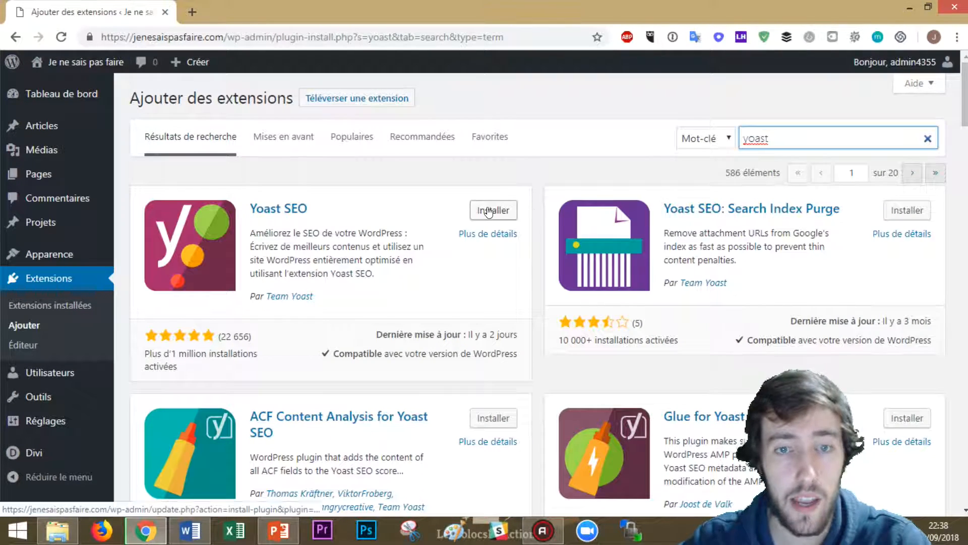
left_click(488, 210)
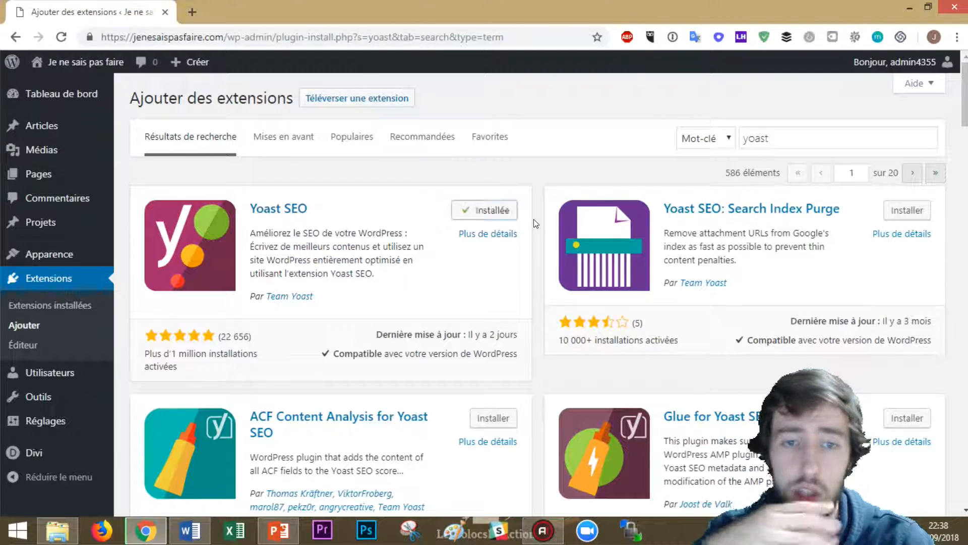
left_click(493, 211)
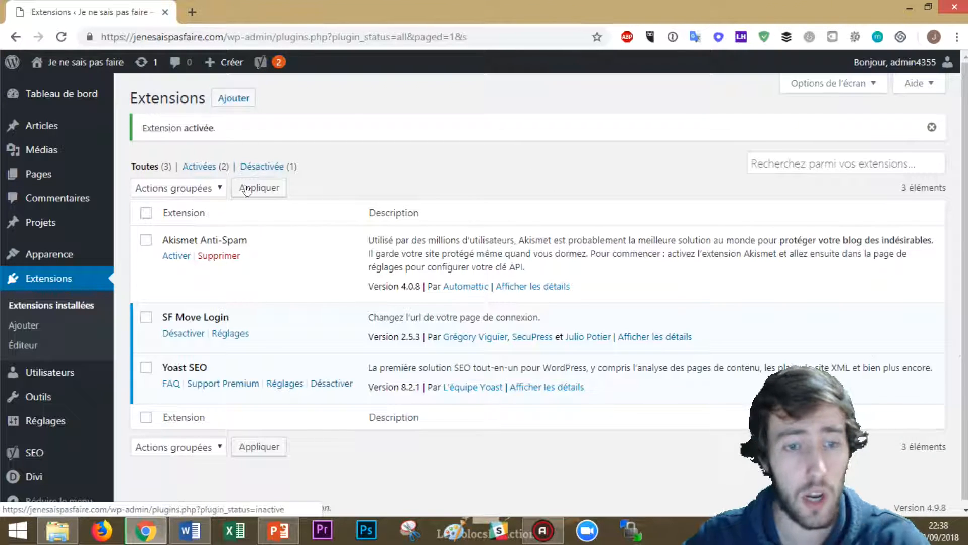
Step: Open the page for adding plugins and examine the review counts, active installations and last-update dates of Akismet Anti-Spam and Jetpack
left_click(249, 97)
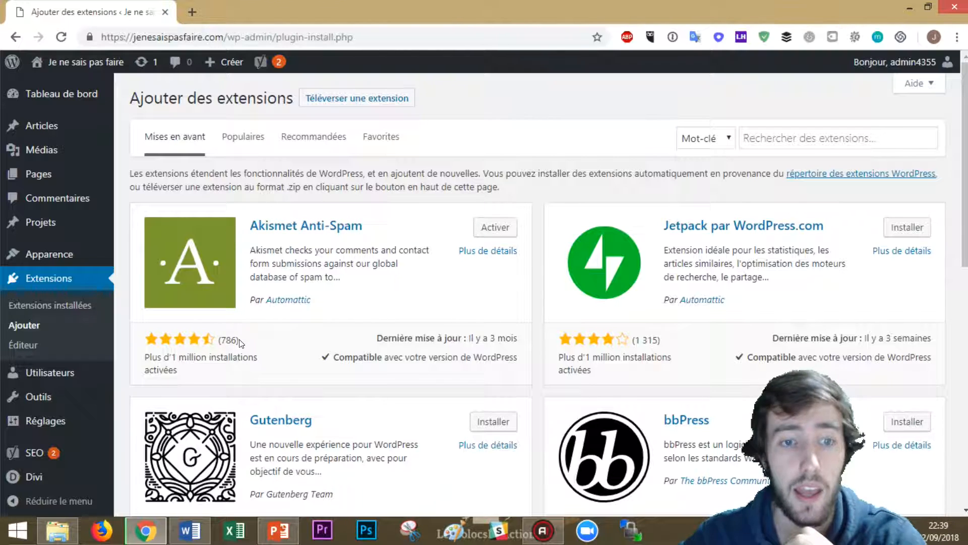
left_click_drag(233, 342, 219, 339)
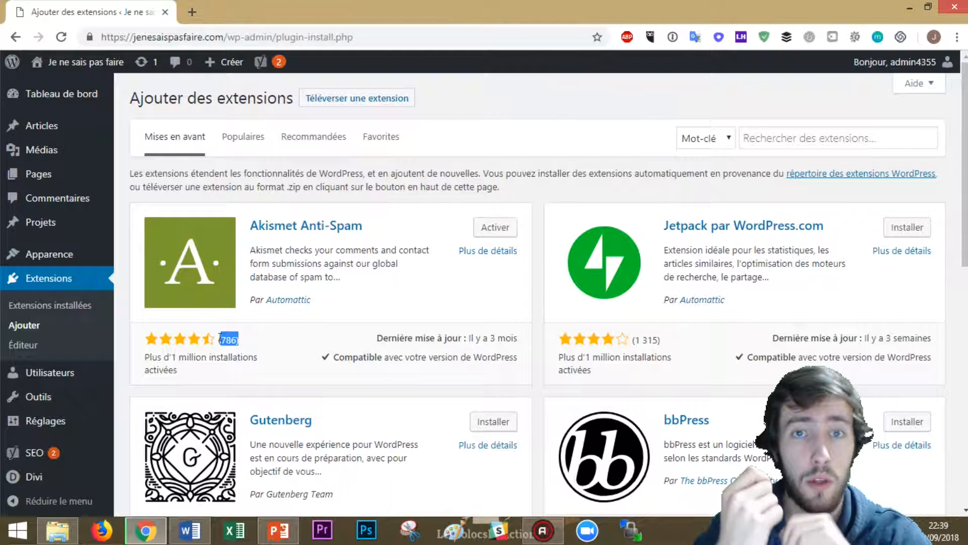
left_click_drag(184, 372, 143, 351)
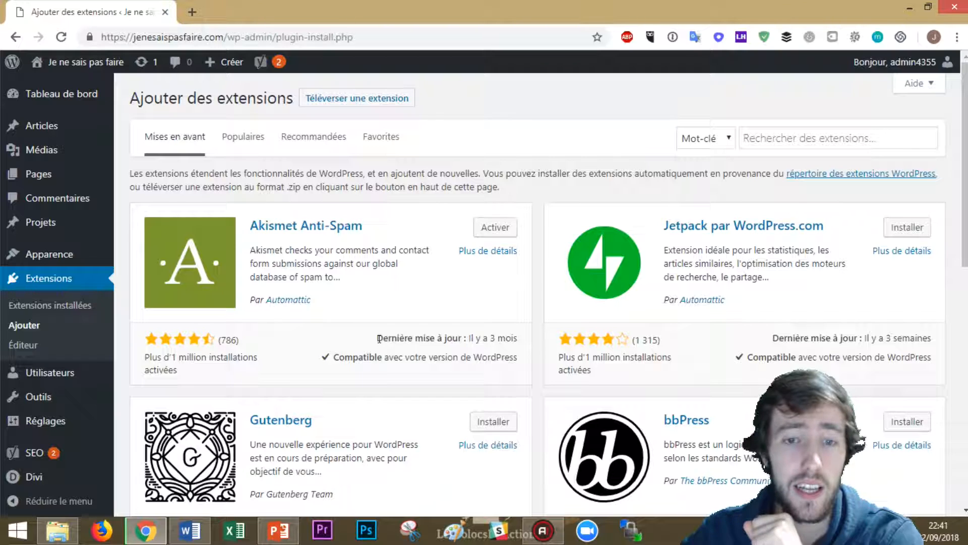
left_click_drag(379, 338, 522, 338)
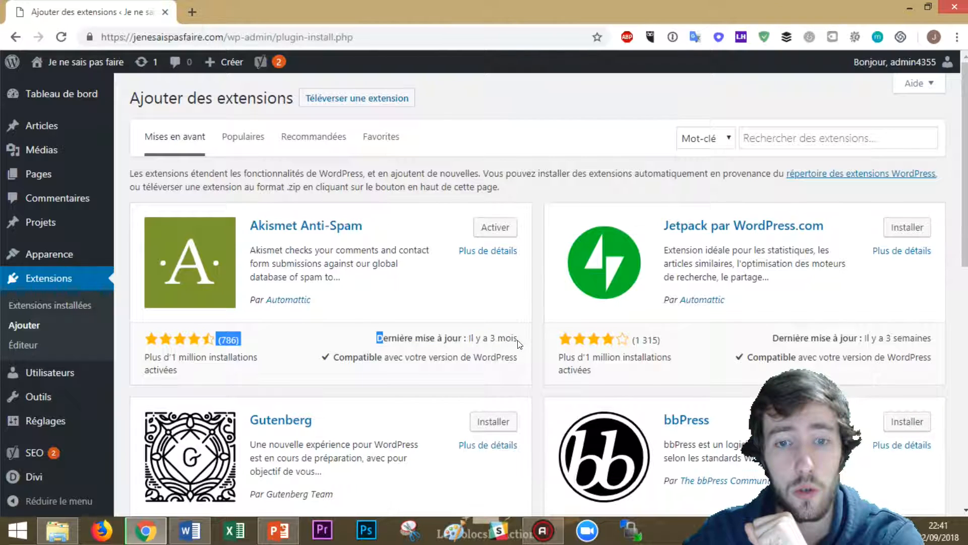
left_click(325, 339)
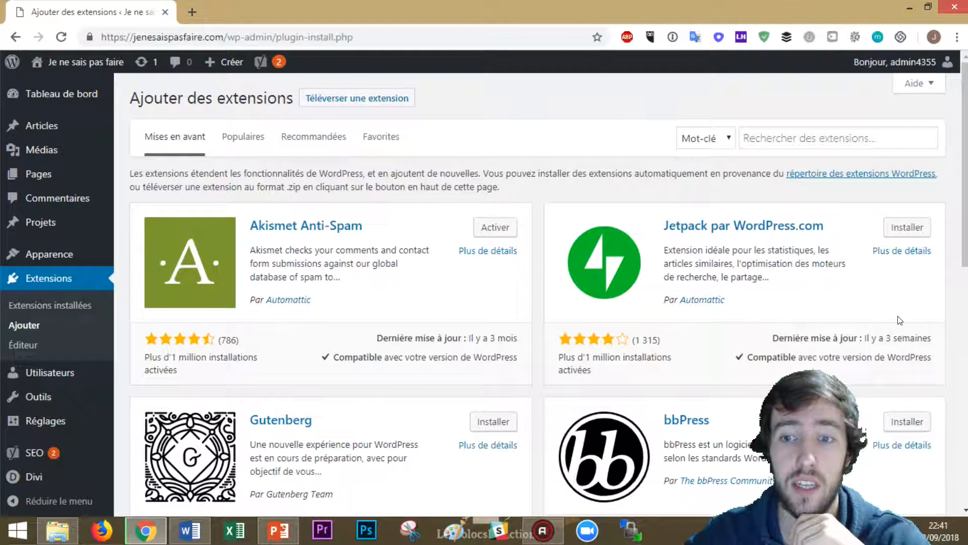
left_click_drag(775, 335, 932, 337)
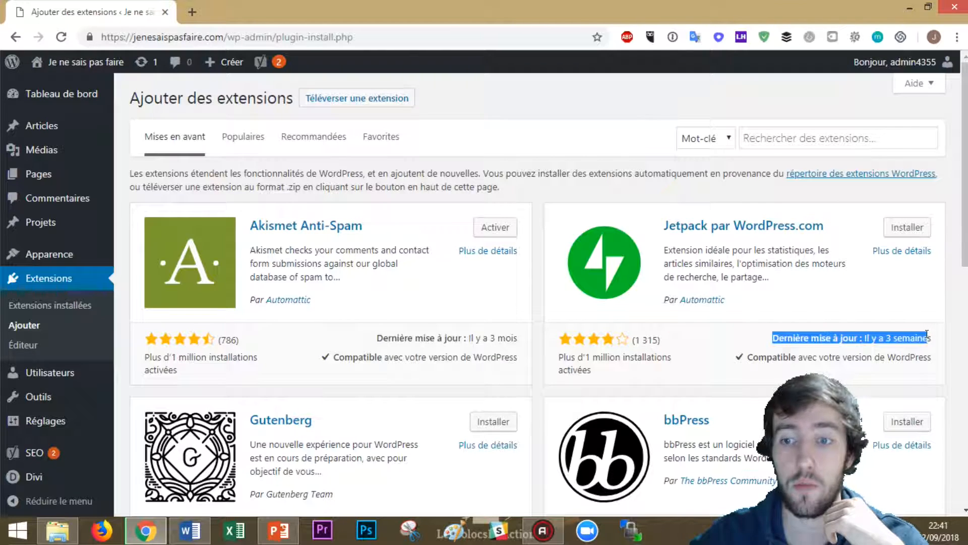
left_click(900, 330)
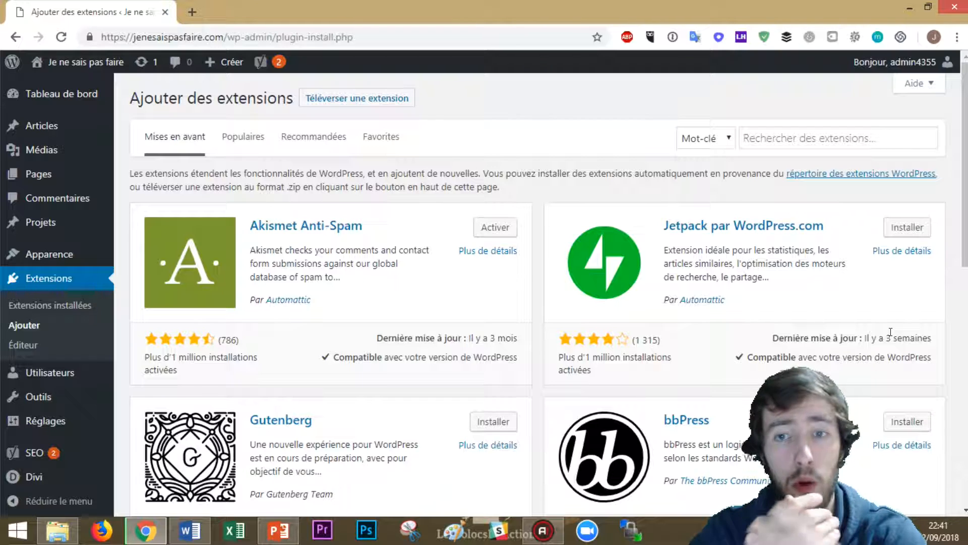
left_click_drag(216, 340, 178, 372)
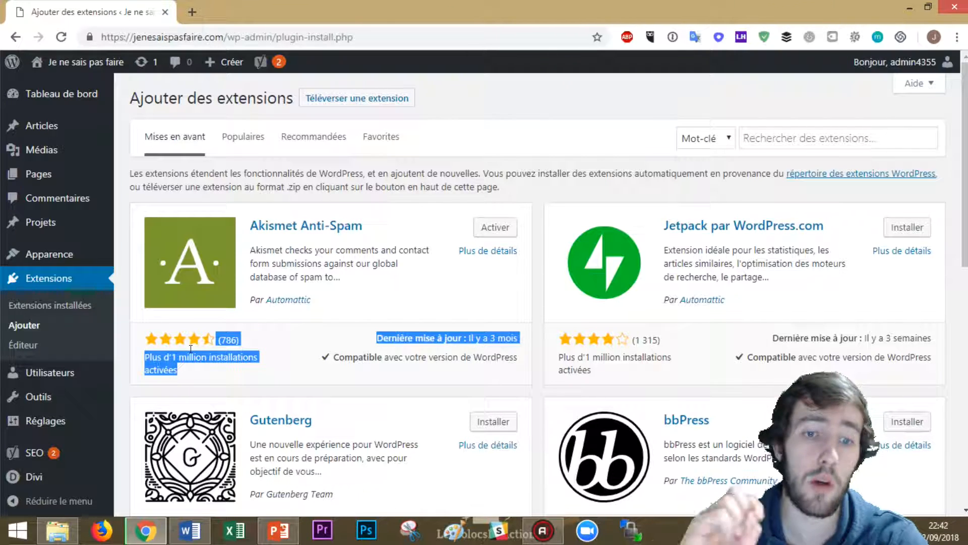
left_click(191, 355)
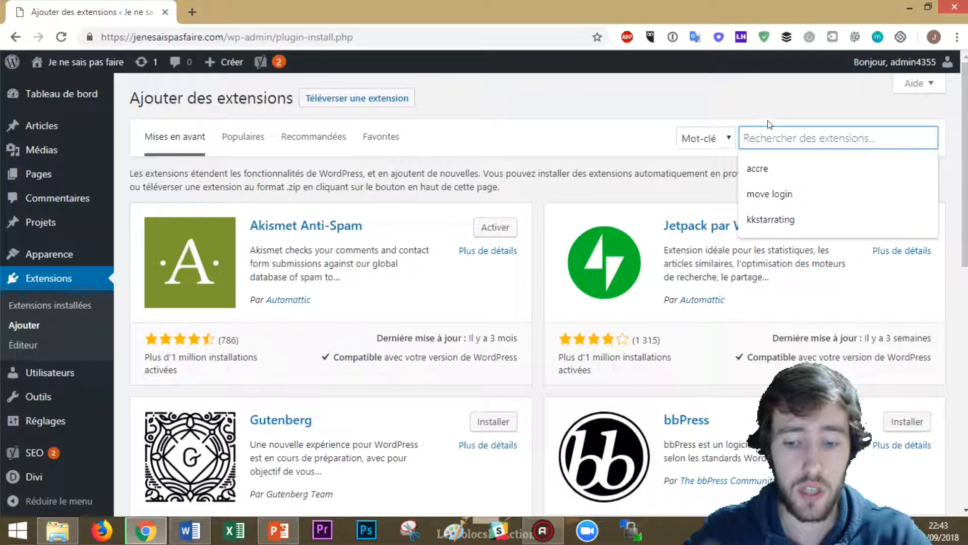
Step: Search the plugin directory for "kkstarrating", and install and activate kk Star Ratings
key("Down")
key("Down")
key("Down")
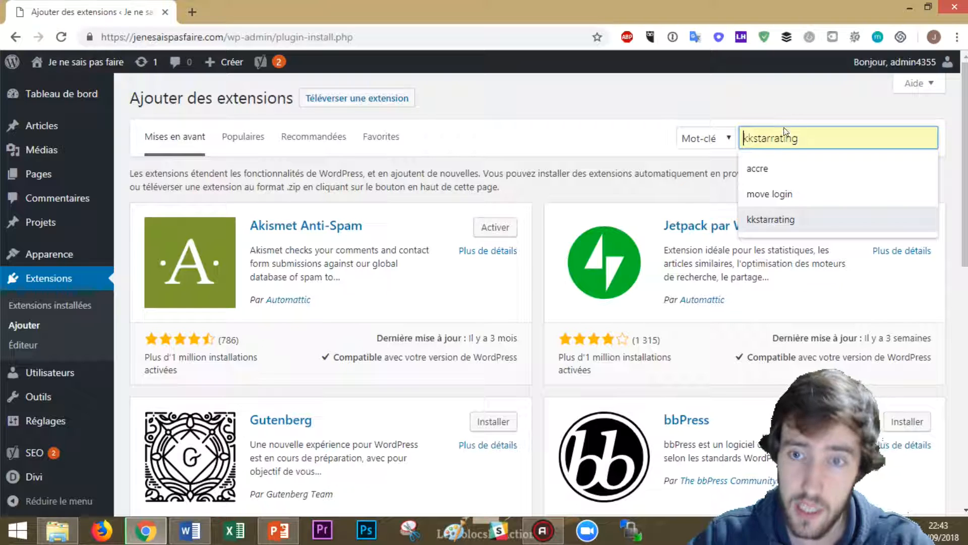
left_click(783, 219)
left_click(822, 136)
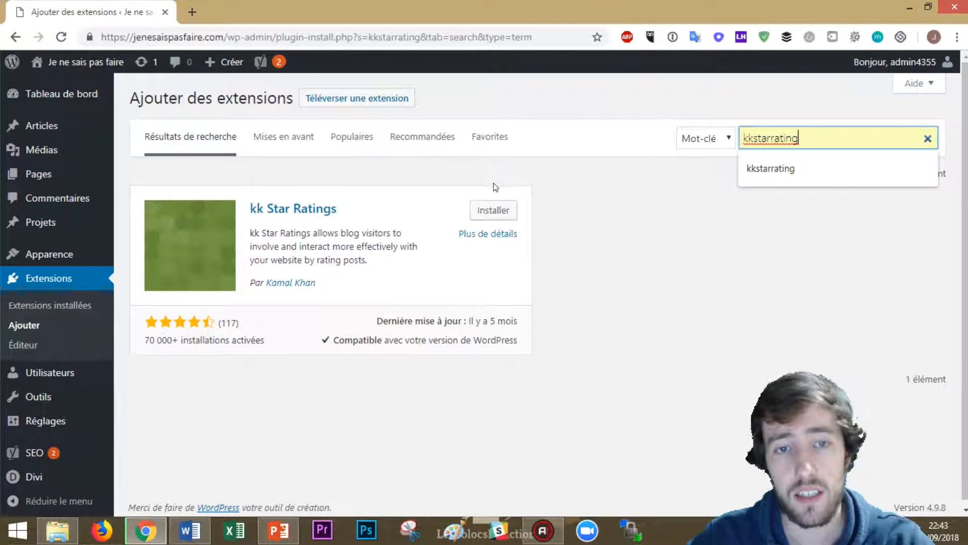
left_click(494, 211)
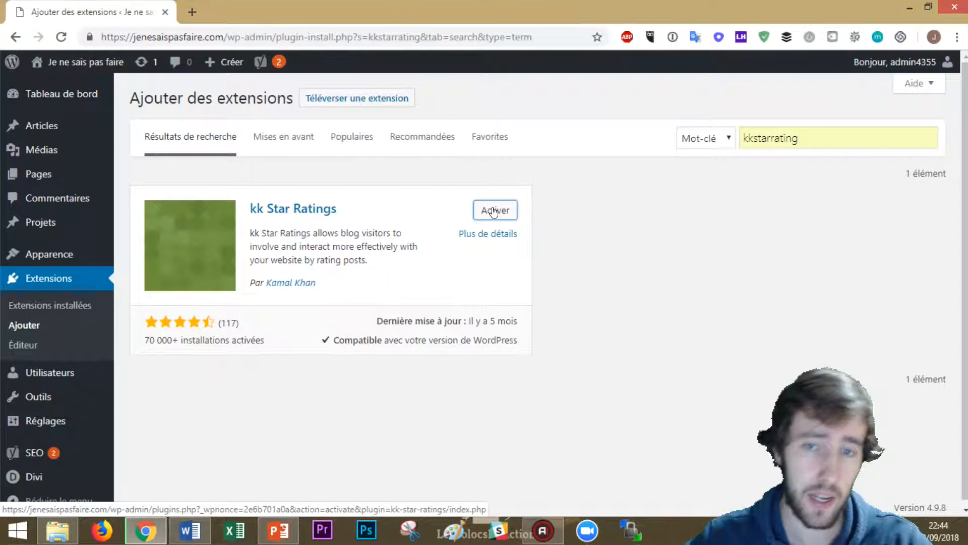
left_click(494, 211)
Step: Find the UpdraftPlus WordPress Backup Plugin in the plugin directory with "updraft", install and activate it, dismissing its welcome pop-up
left_click(762, 172)
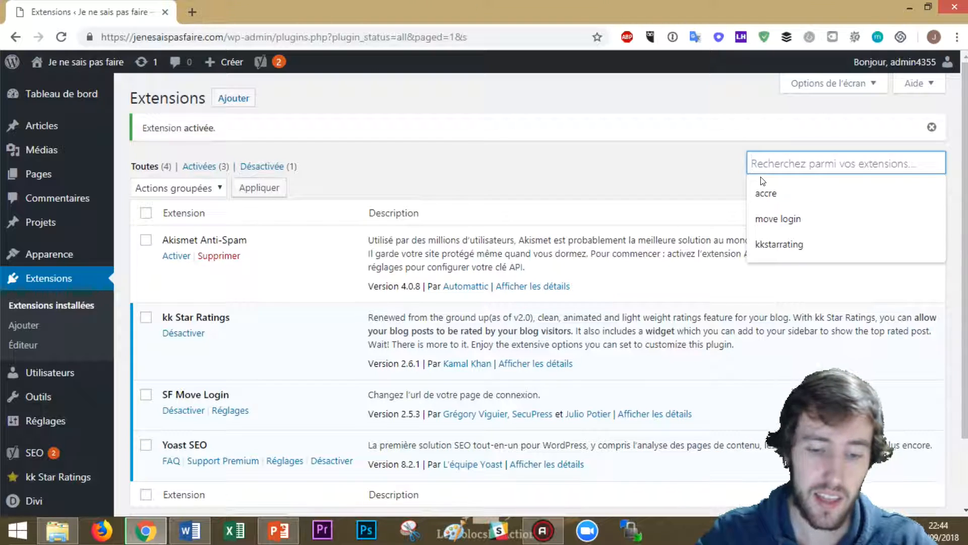
type("updraft")
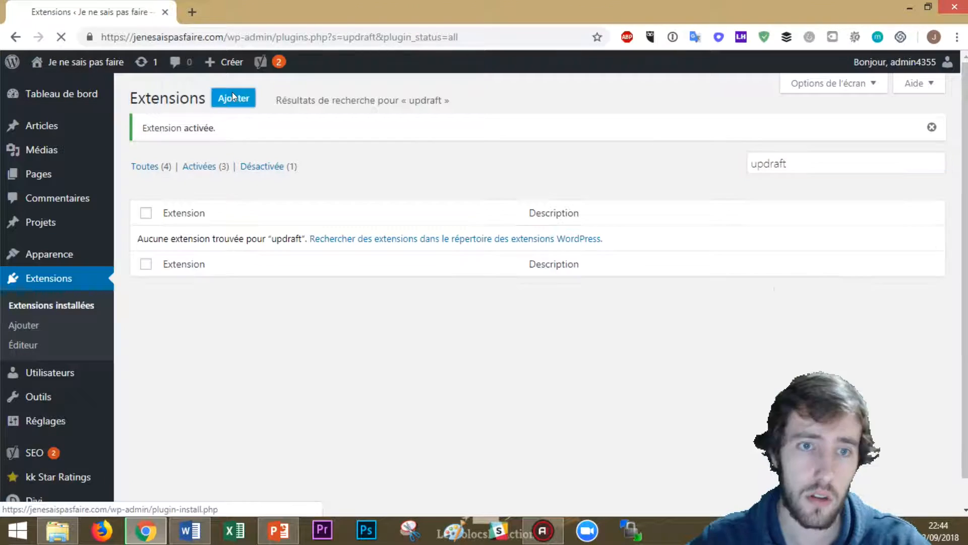
left_click(233, 95)
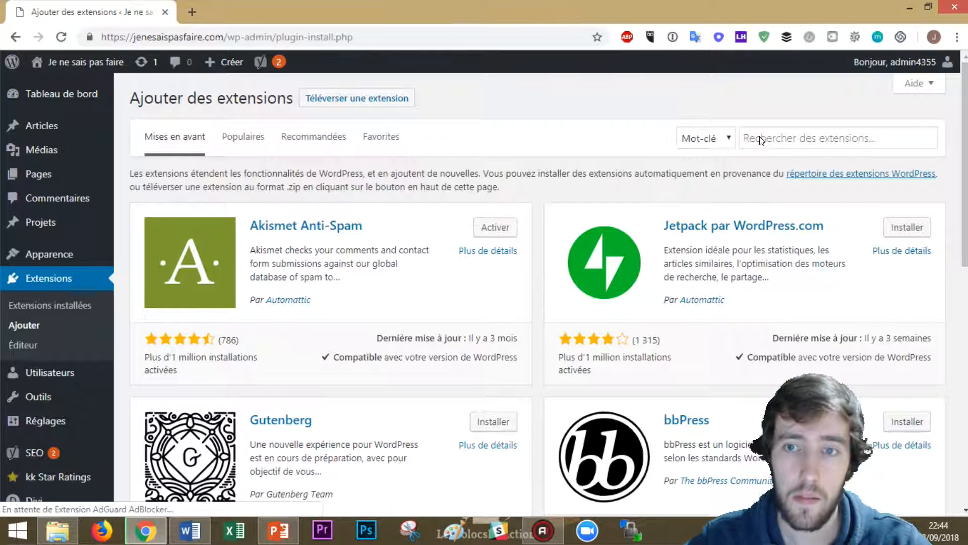
left_click(757, 137)
type("updraft")
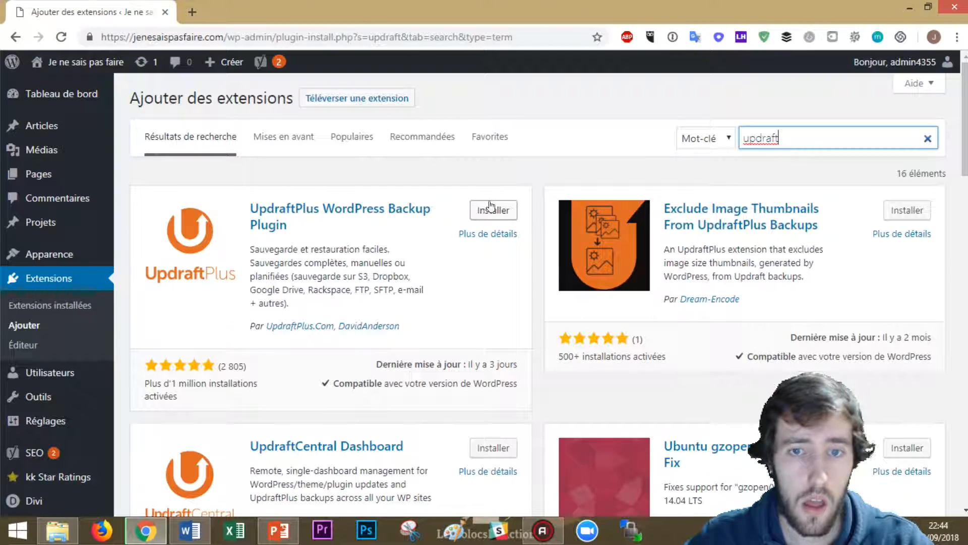
left_click(492, 209)
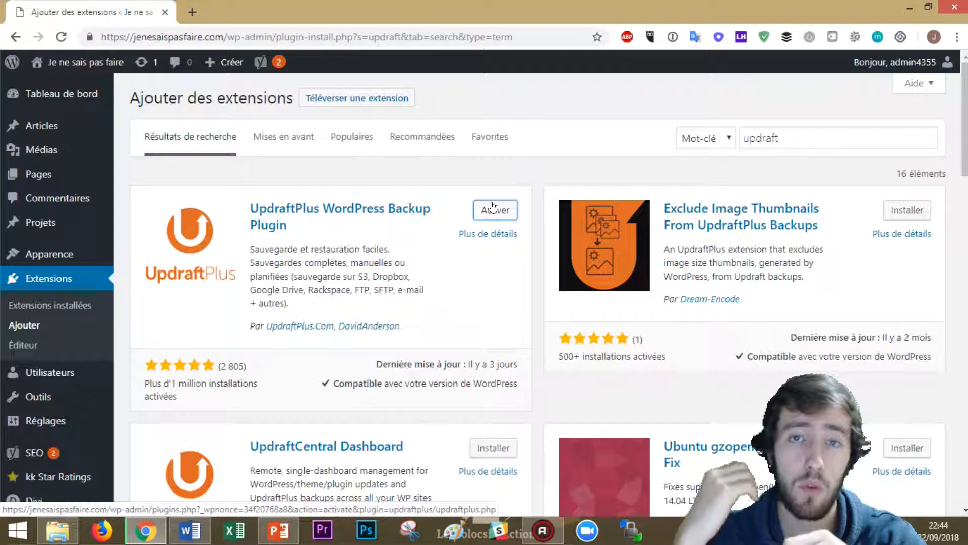
left_click(493, 208)
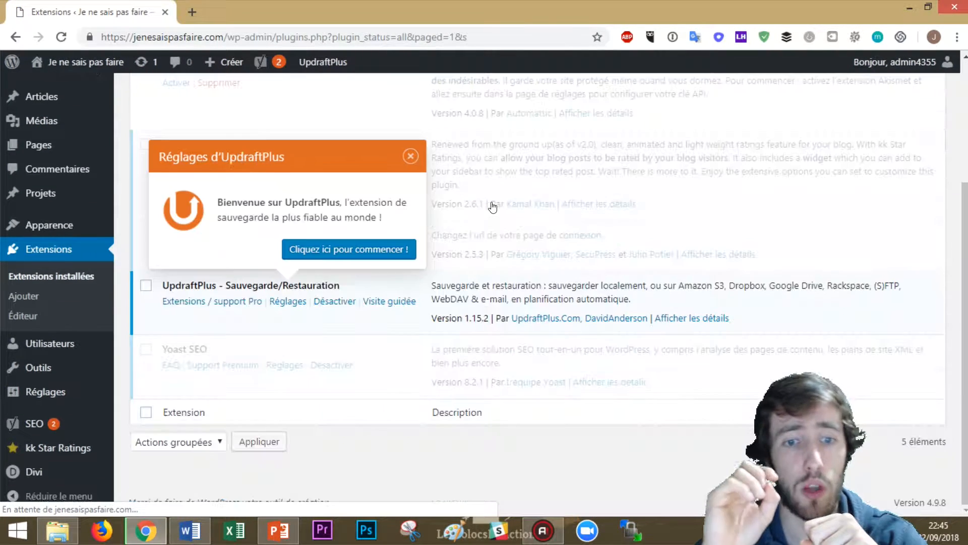
left_click(411, 156)
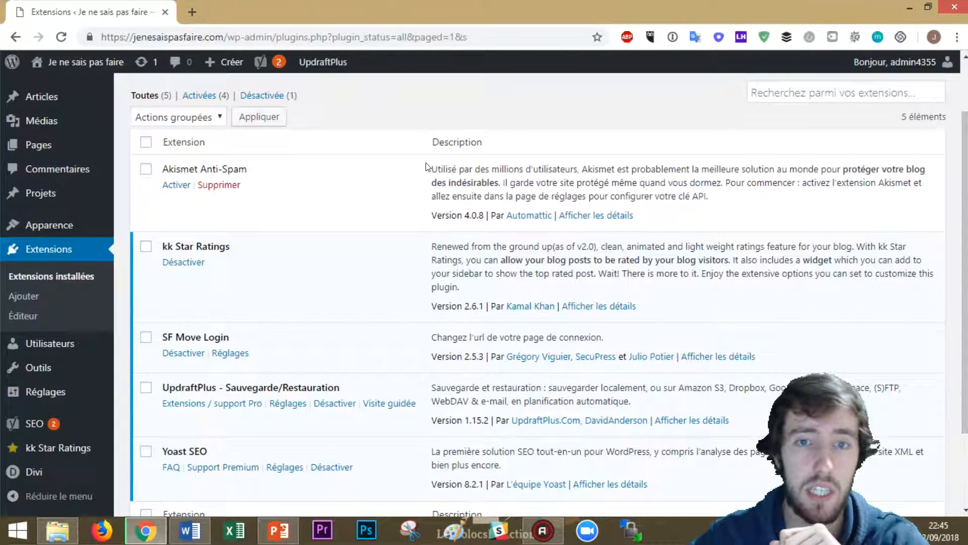
Step: Search the plugin directory for "404 page", and install and activate the 404page custom error page plugin
scroll(428, 166, "up", 3)
left_click(239, 97)
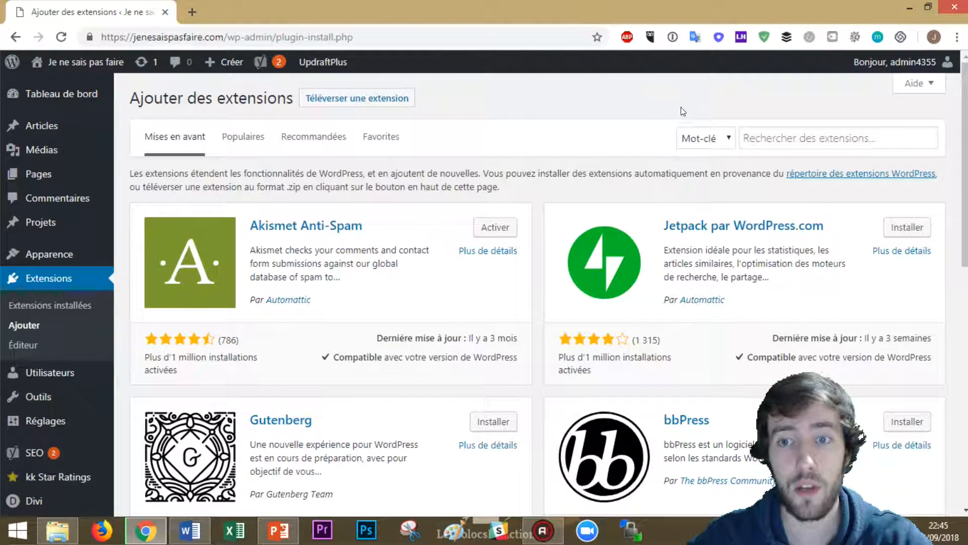
left_click(806, 136)
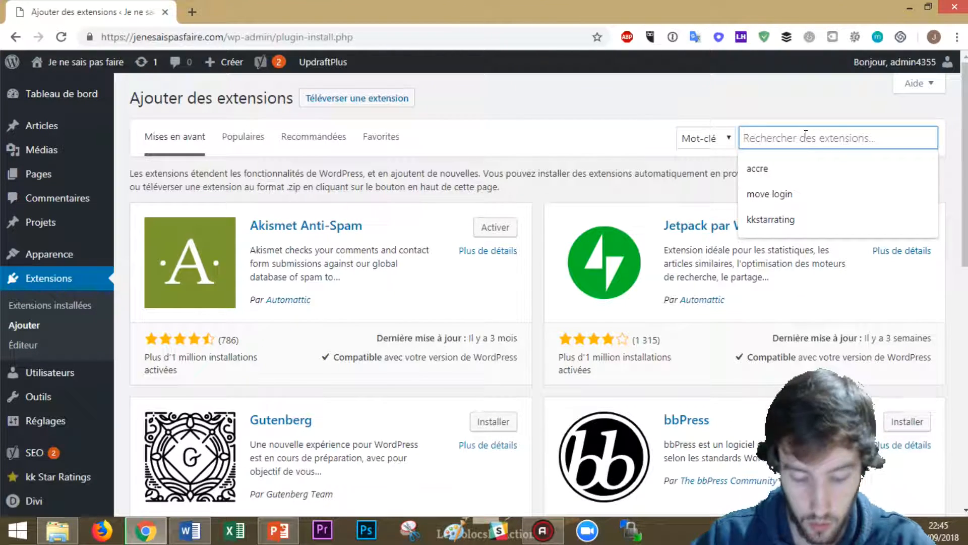
type("404")
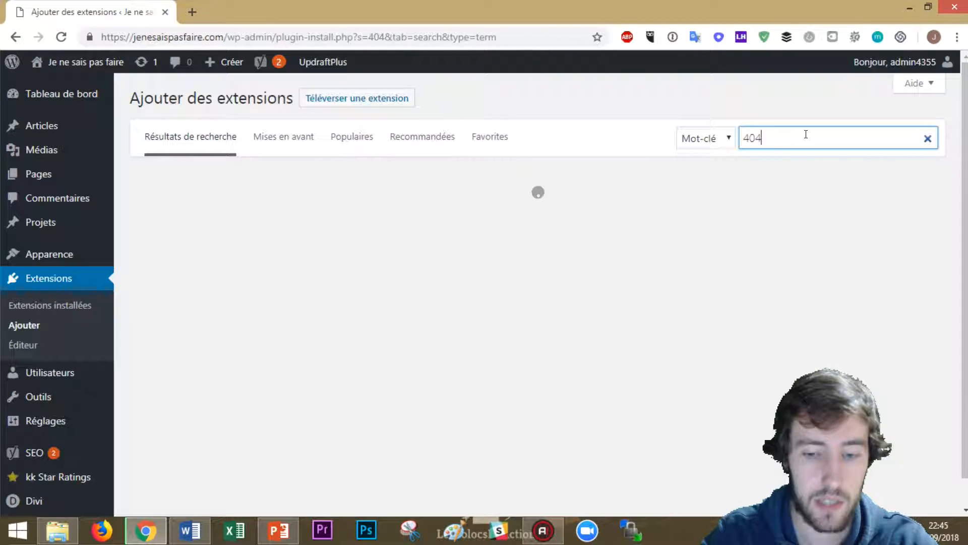
type(" page")
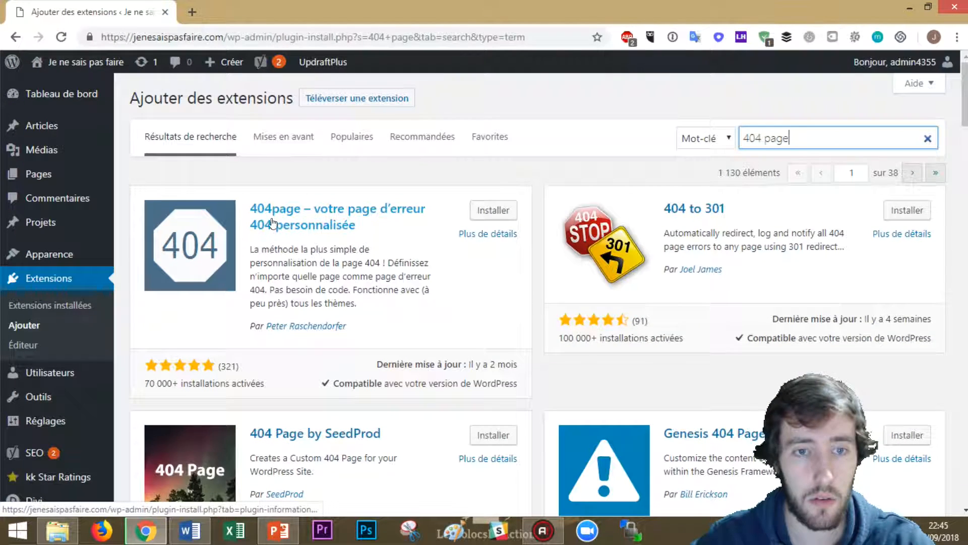
left_click(487, 216)
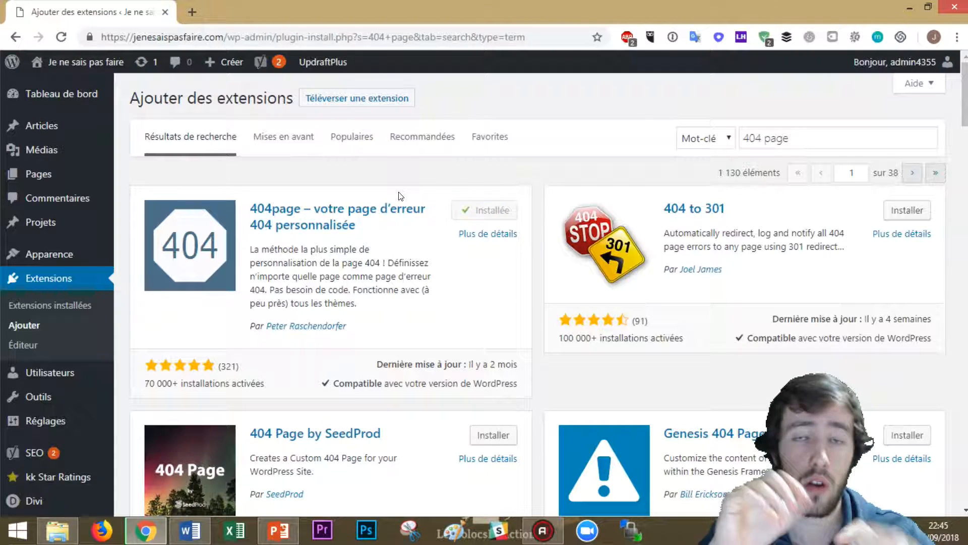
left_click(479, 208)
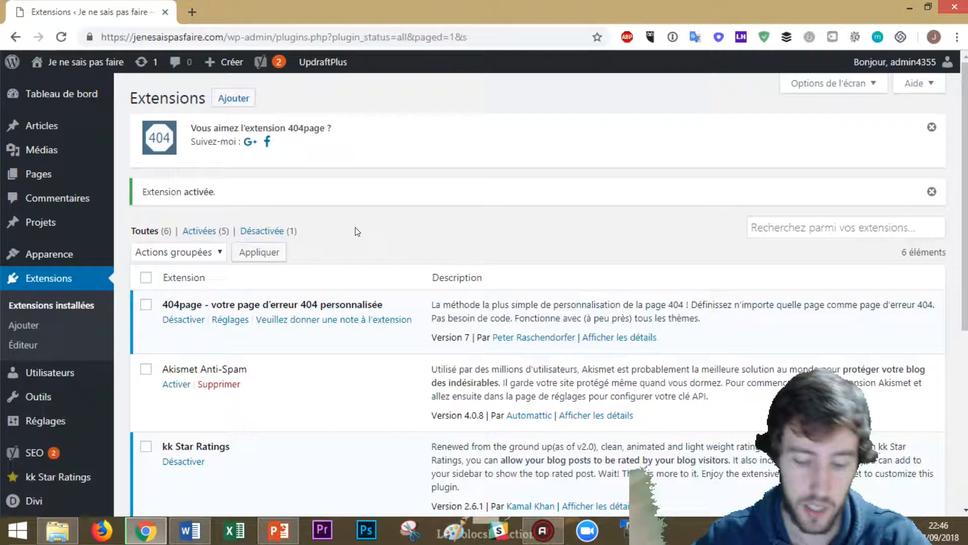
scroll(342, 131, "down", 2)
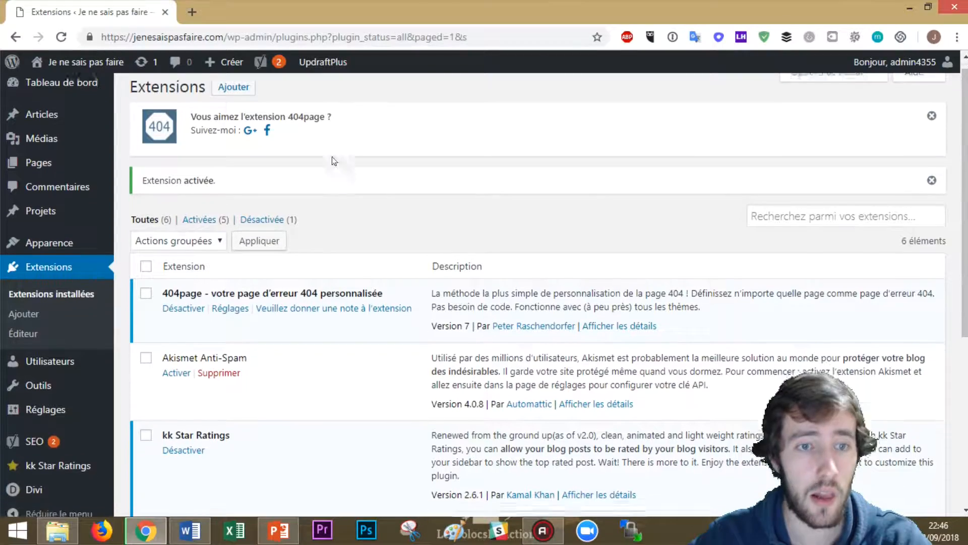
scroll(324, 232, "up", 2)
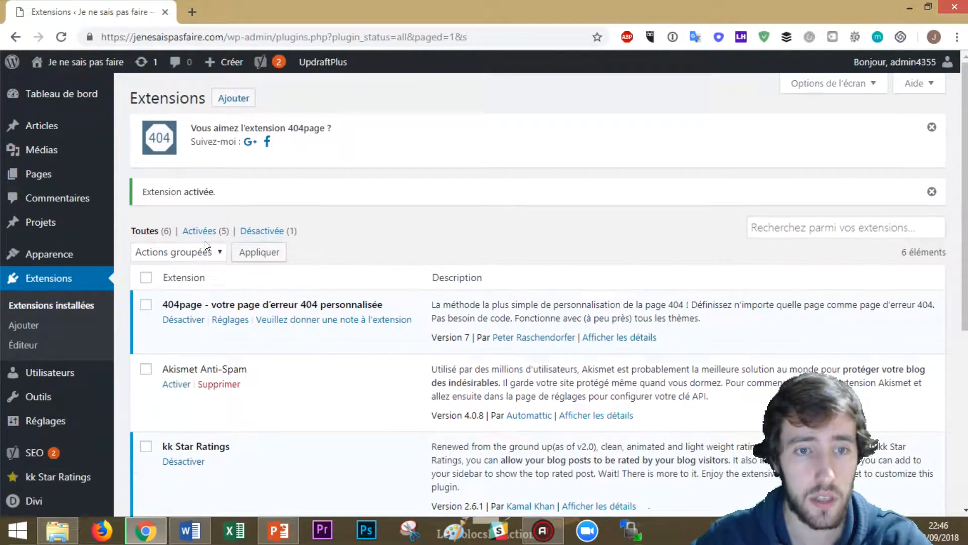
scroll(276, 240, "down", 3)
scroll(276, 240, "up", 3)
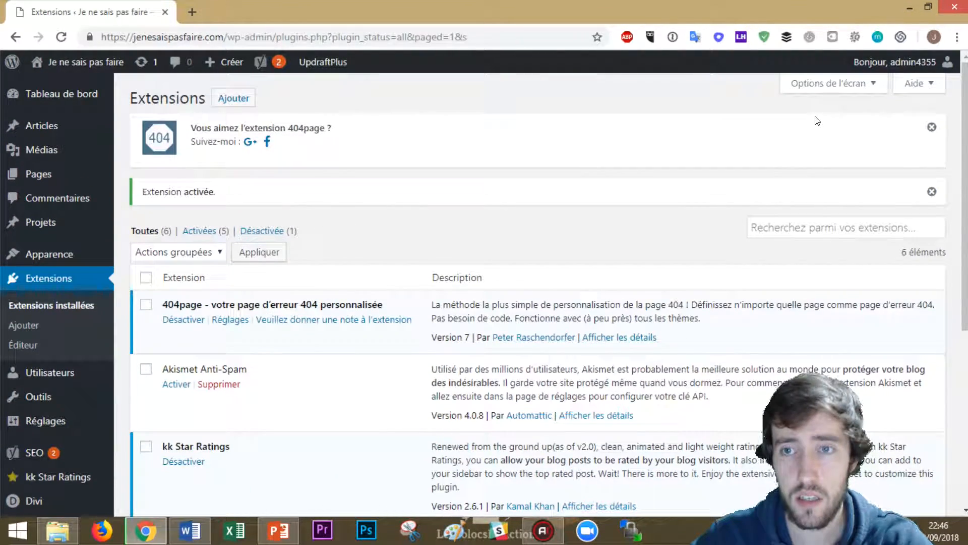
Step: Search the plugin directory for "onesignal", and install and activate OneSignal – Free Web Push Notifications
left_click(236, 95)
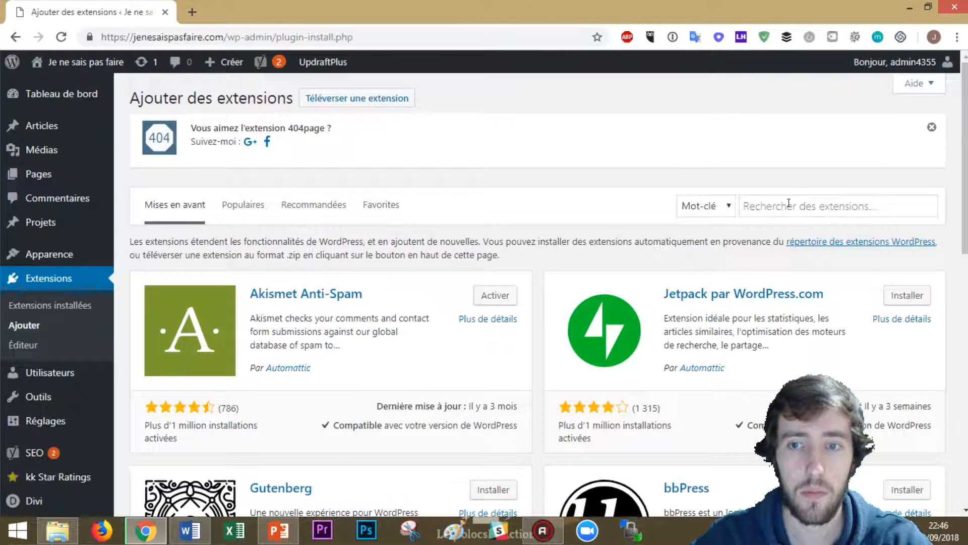
left_click(789, 205)
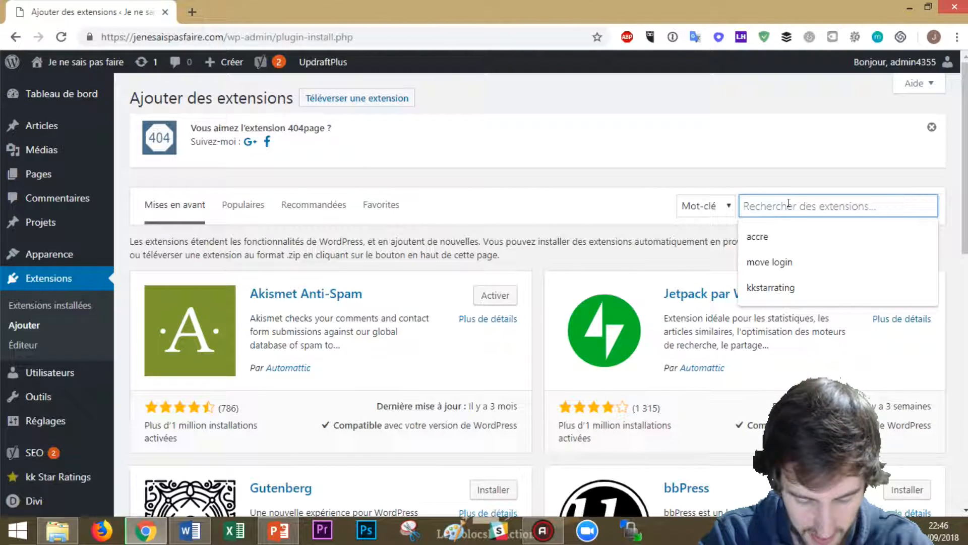
type("on")
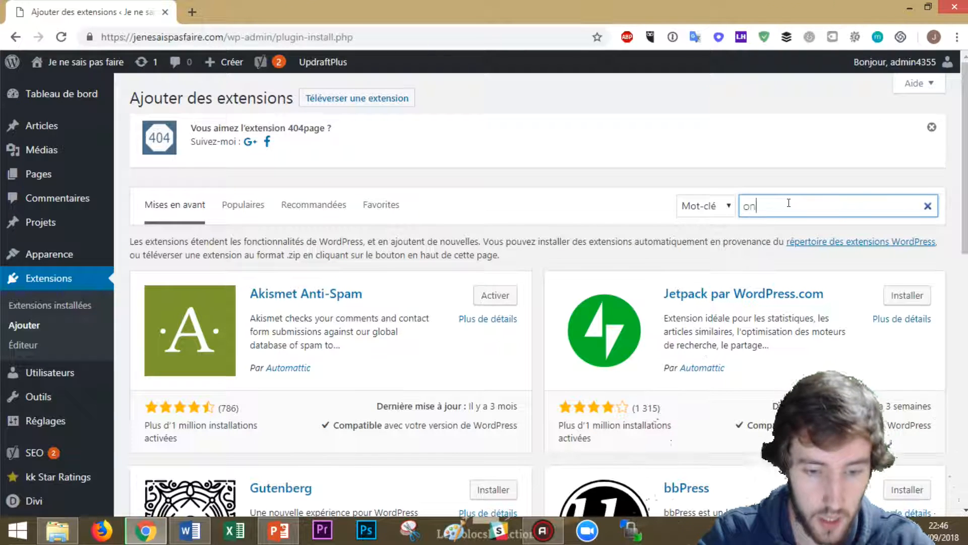
key("BackSpace")
type("e")
key("BackSpace")
type("nesigna")
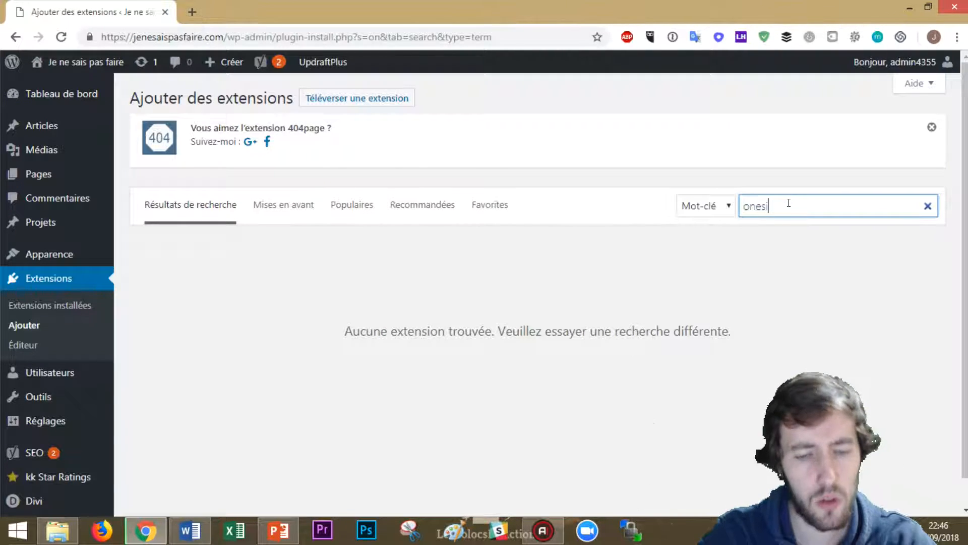
type("l")
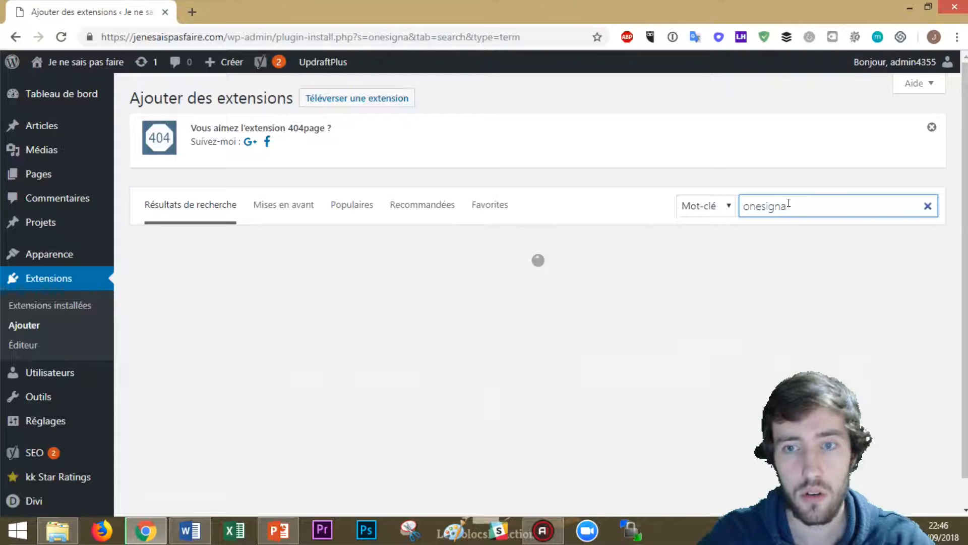
left_click(503, 279)
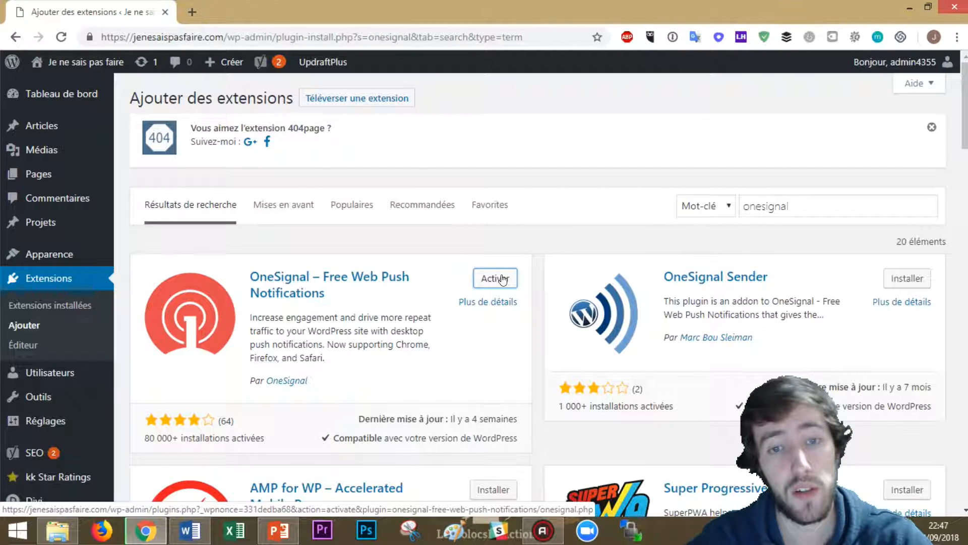
left_click(503, 279)
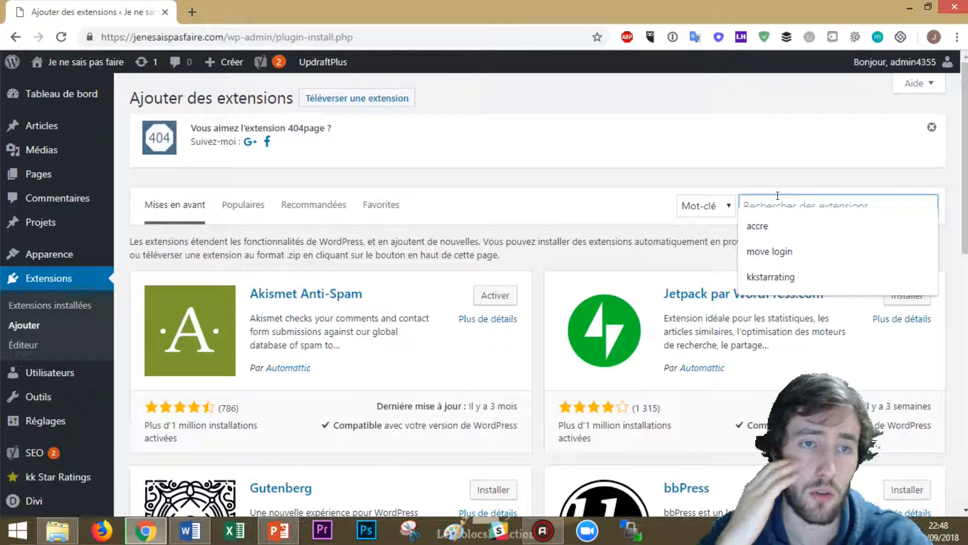
Step: Search the plugin directory for "wp fastest", and install and activate WP Fastest Cache
type("wp")
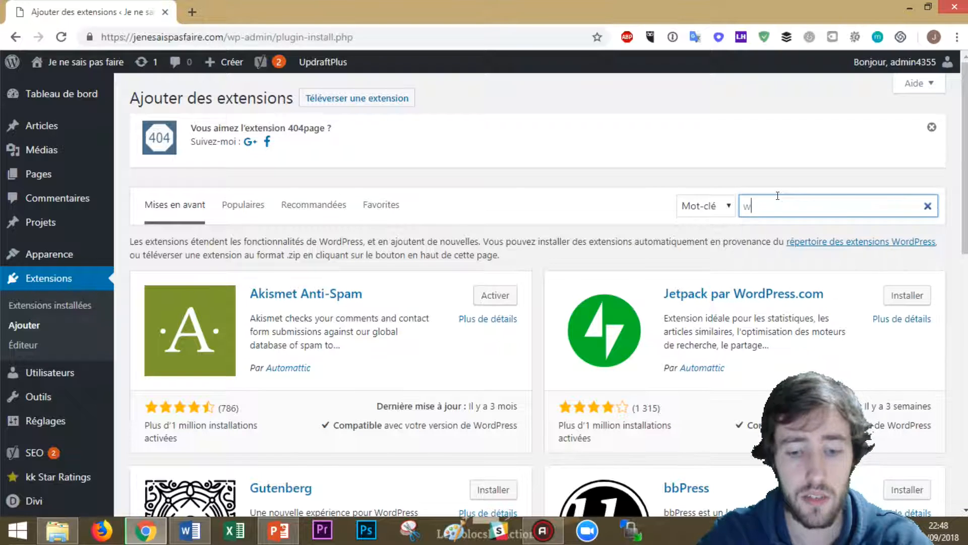
type("fastest")
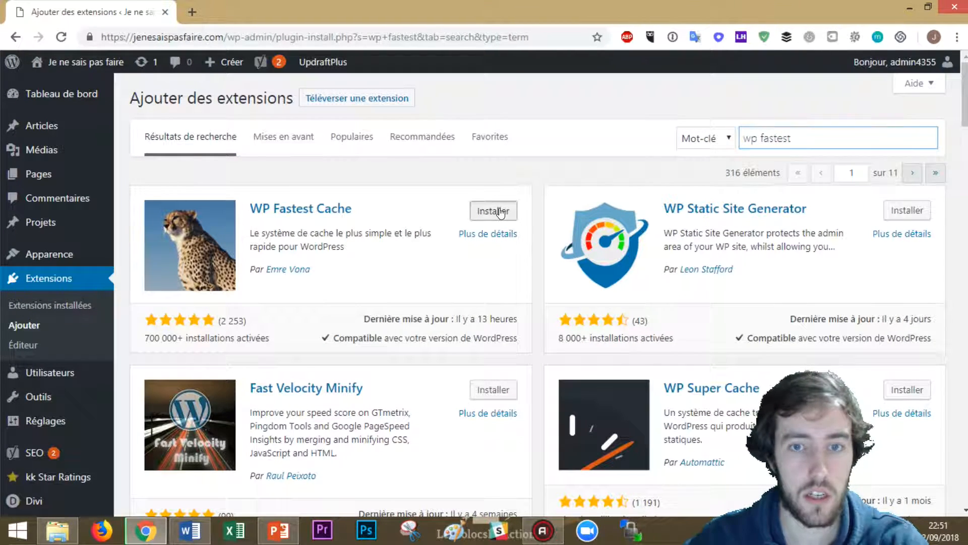
left_click(493, 210)
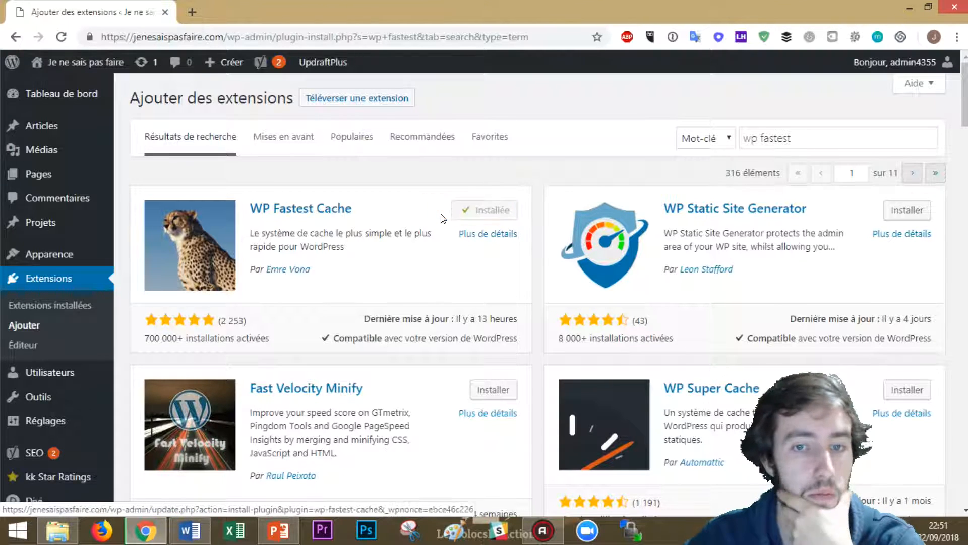
left_click(443, 215)
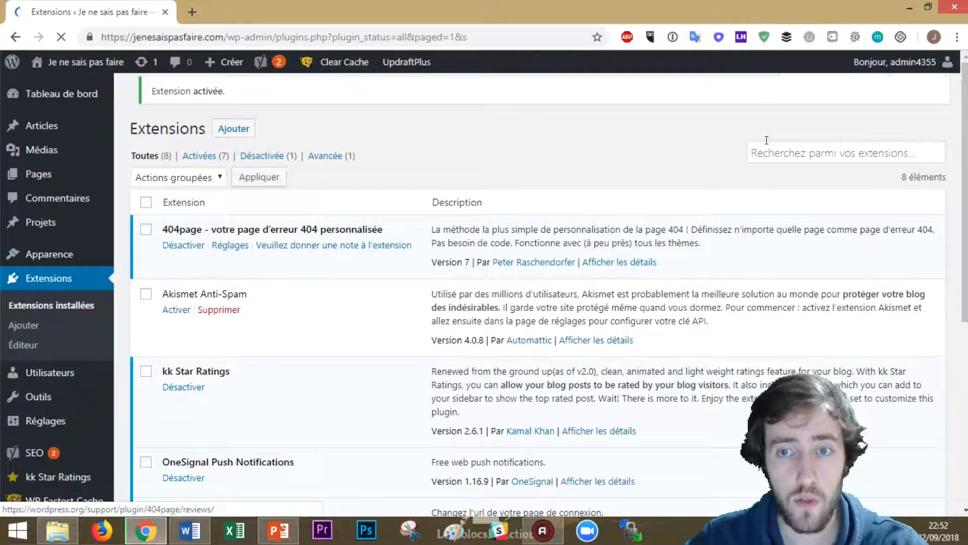
Step: Upload monarch.zip from the 04-Plugin folder as a new plugin, and install and activate Monarch
left_click(772, 153)
left_click(234, 128)
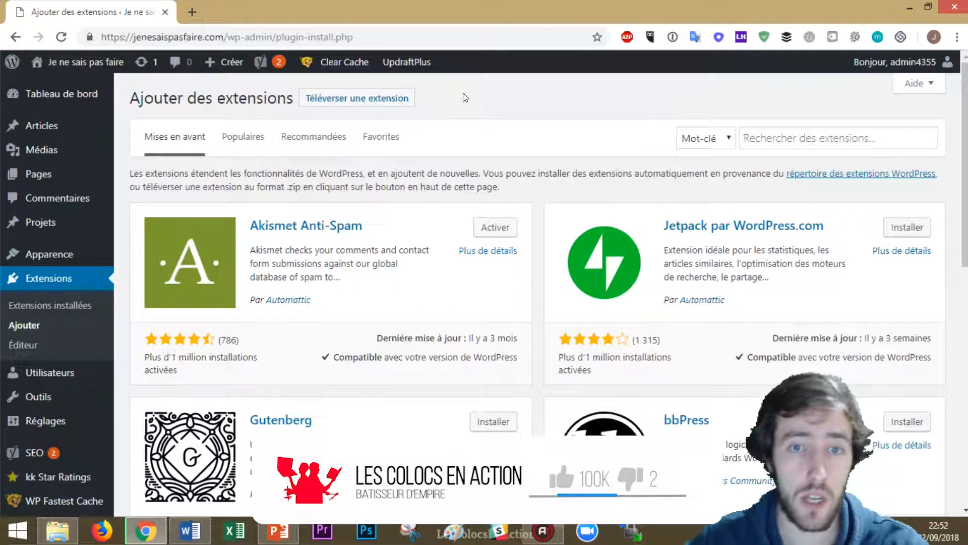
left_click(364, 96)
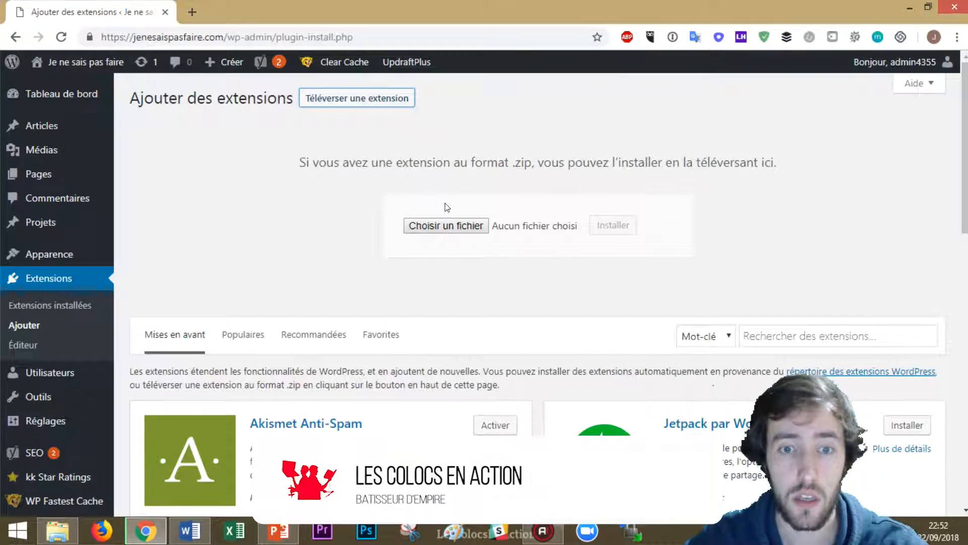
left_click(462, 226)
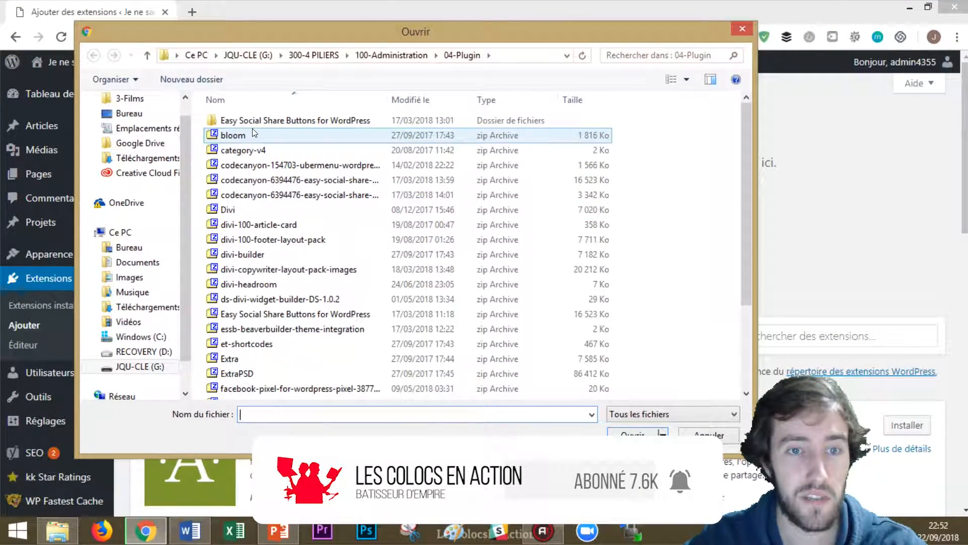
left_click_drag(745, 132, 746, 232)
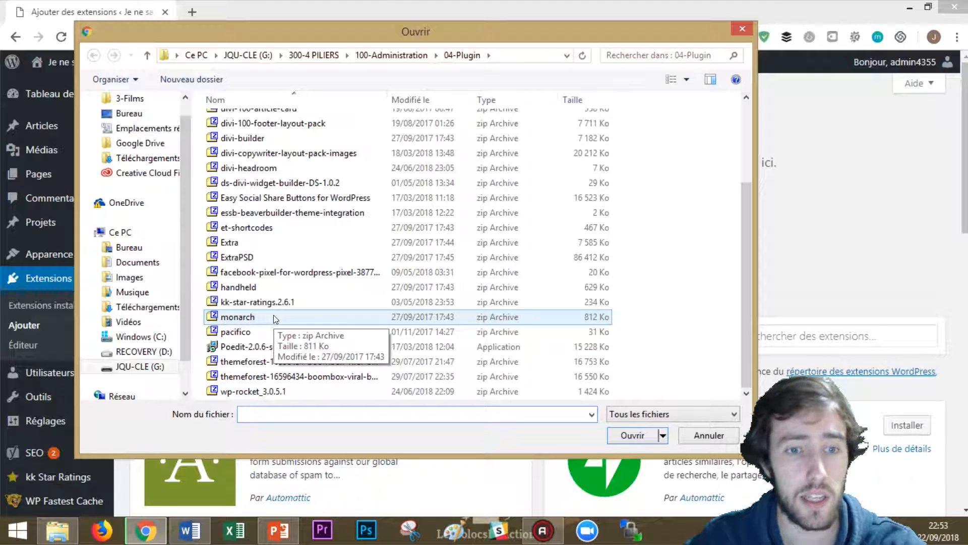
double_click(274, 315)
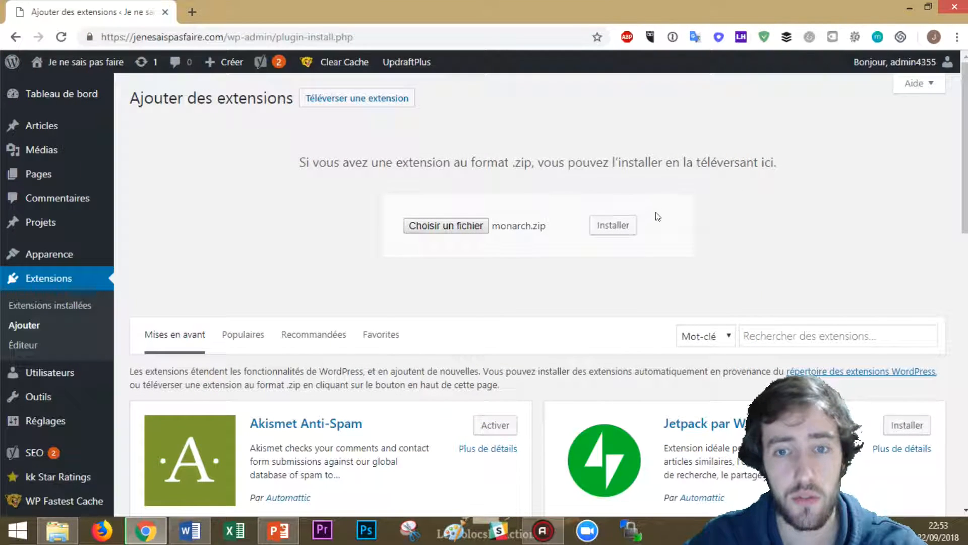
left_click(621, 226)
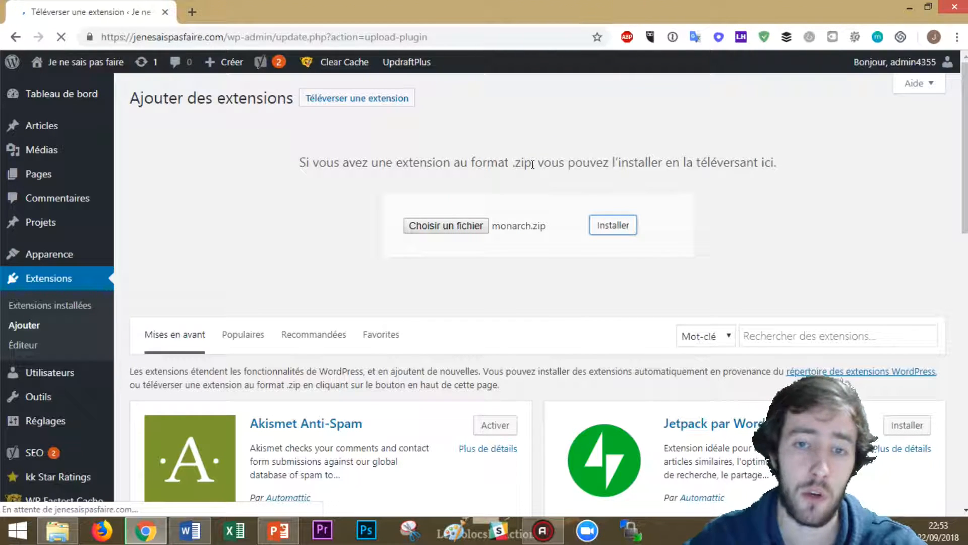
left_click(174, 198)
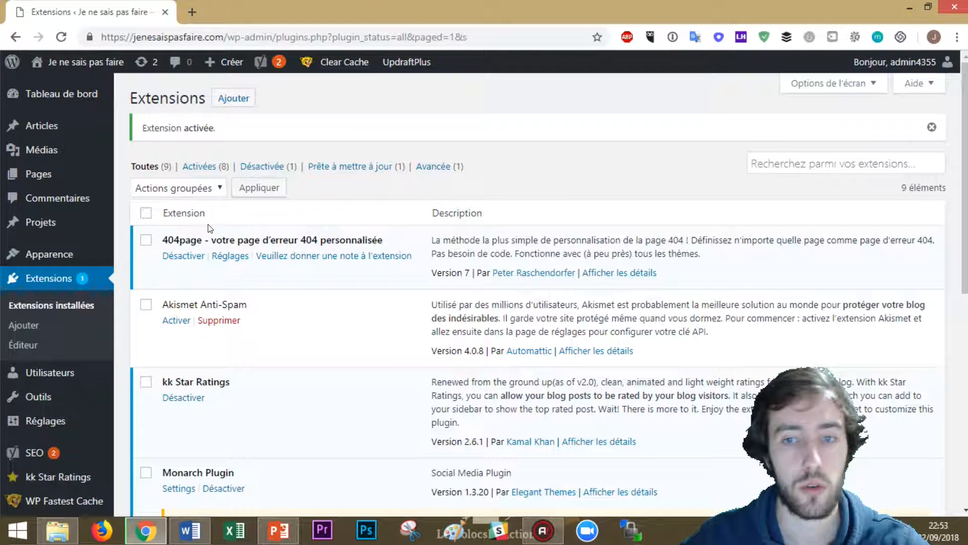
Step: Open the page for adding plugins and search the plugin directory for "instafeed"
left_click(252, 101)
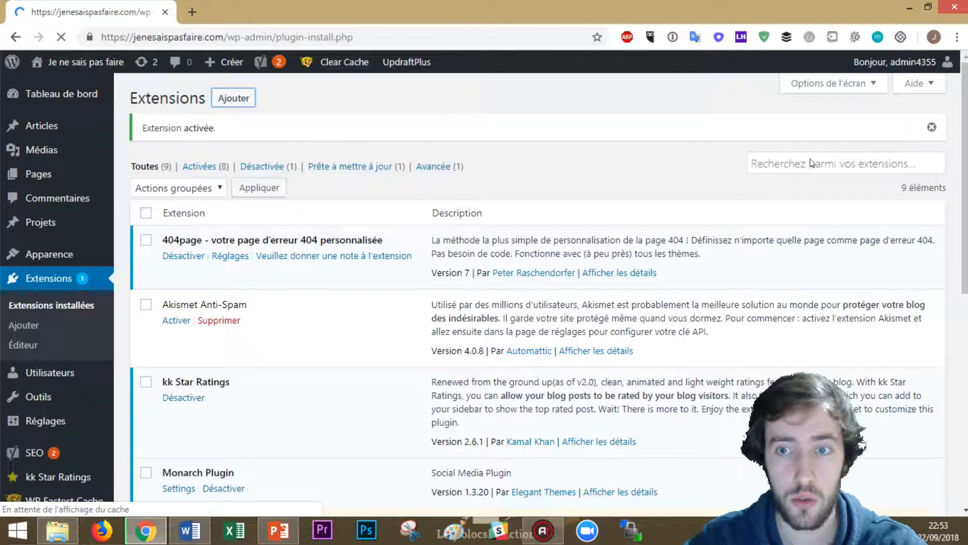
left_click(757, 136)
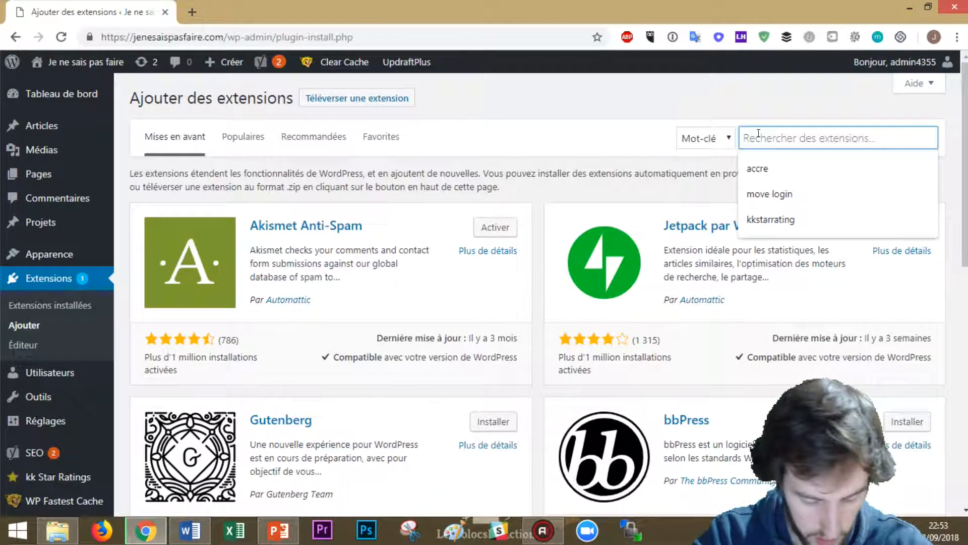
type("instafeed")
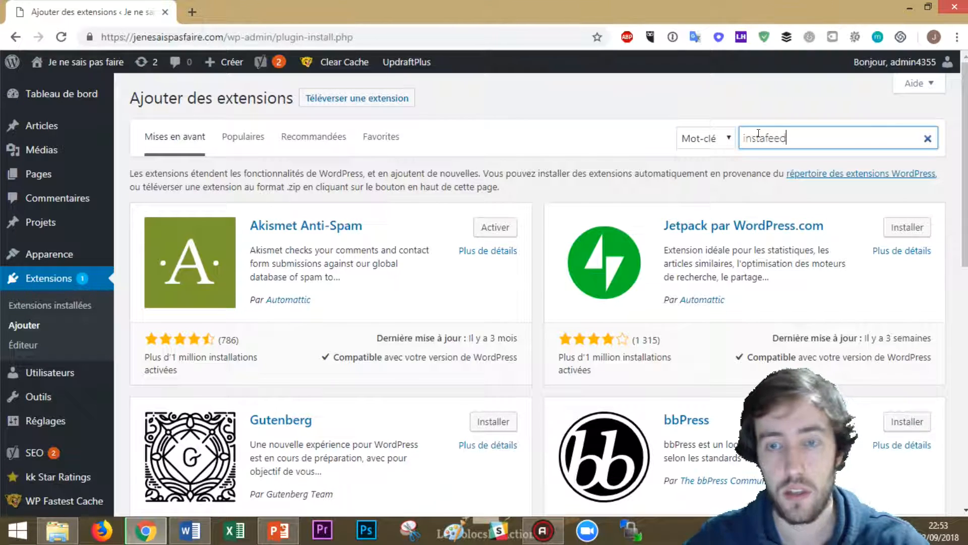
Step: Search the plugin directory for "wd instagram feed", and install and activate 10Web Instagram Feed – Instagram Gallery
double_click(758, 136)
type("wd inst")
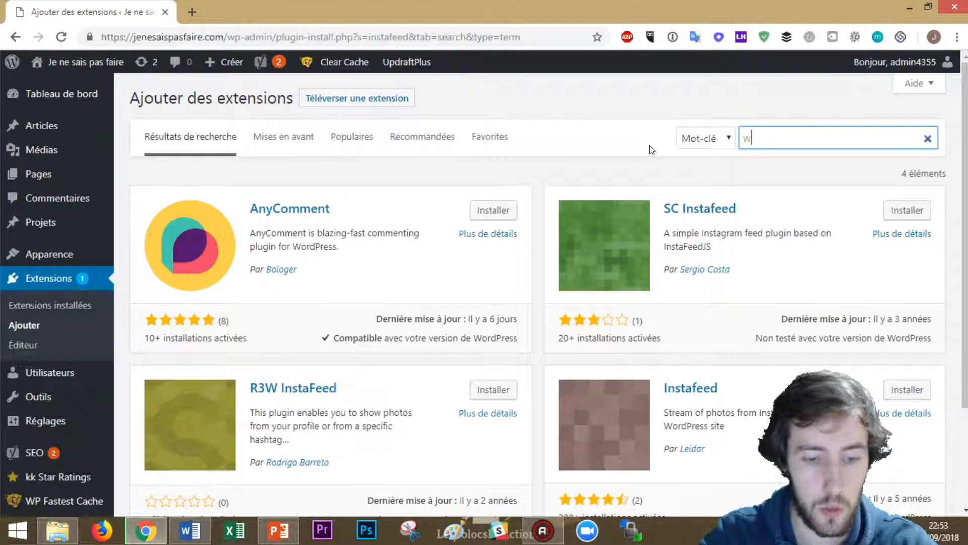
type("agram fee")
key("BackSpace")
key("BackSpace")
key("BackSpace")
type("feed")
left_click(493, 211)
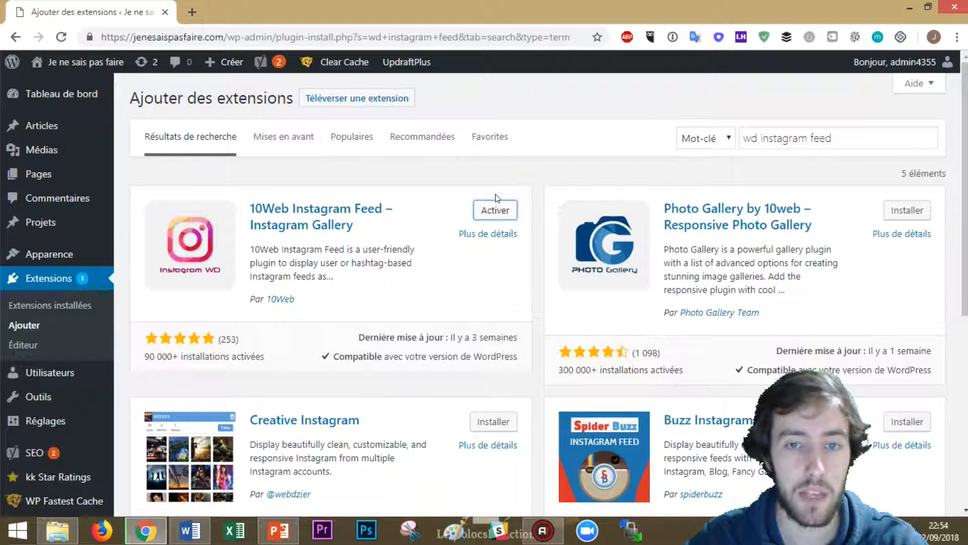
left_click(484, 214)
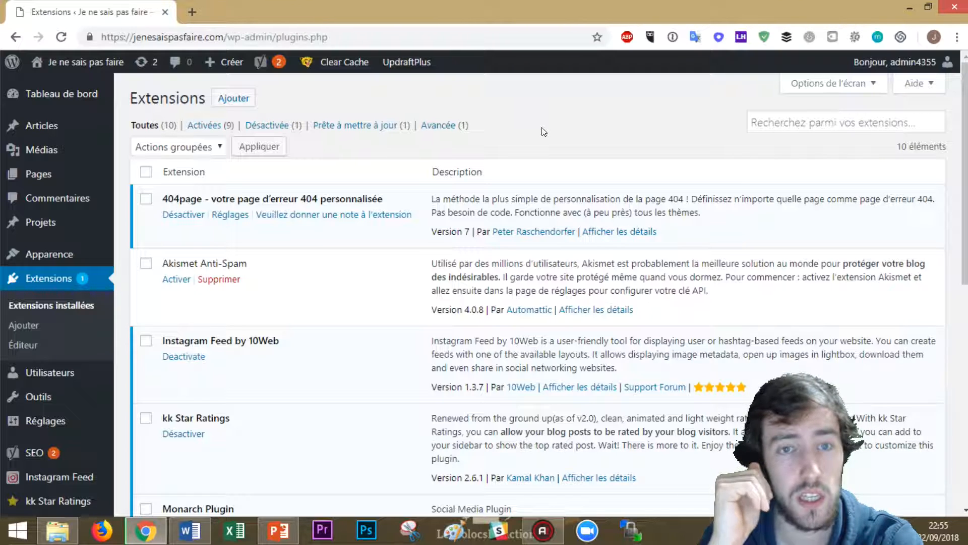
Step: Open the page for adding plugins and search the plugin directory for "coming"
left_click(203, 129)
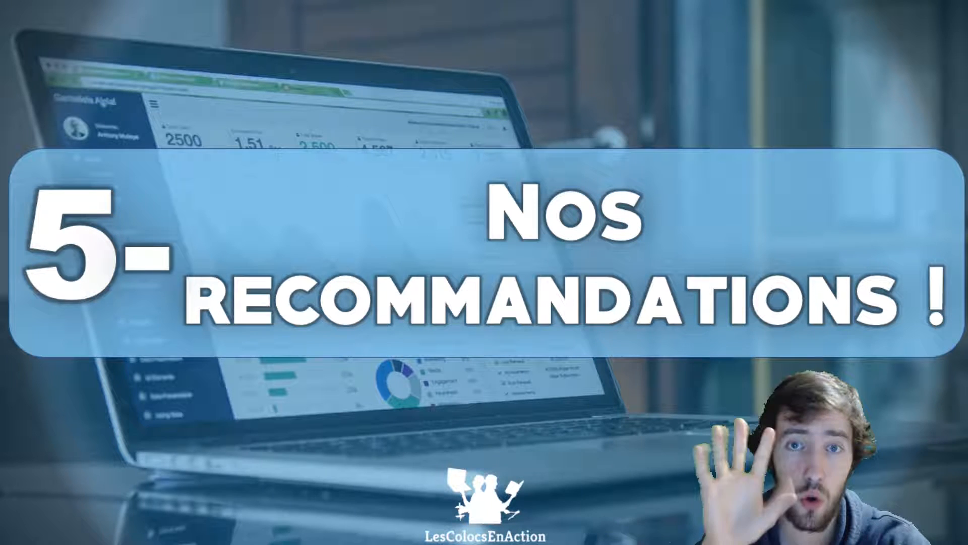
left_click(784, 140)
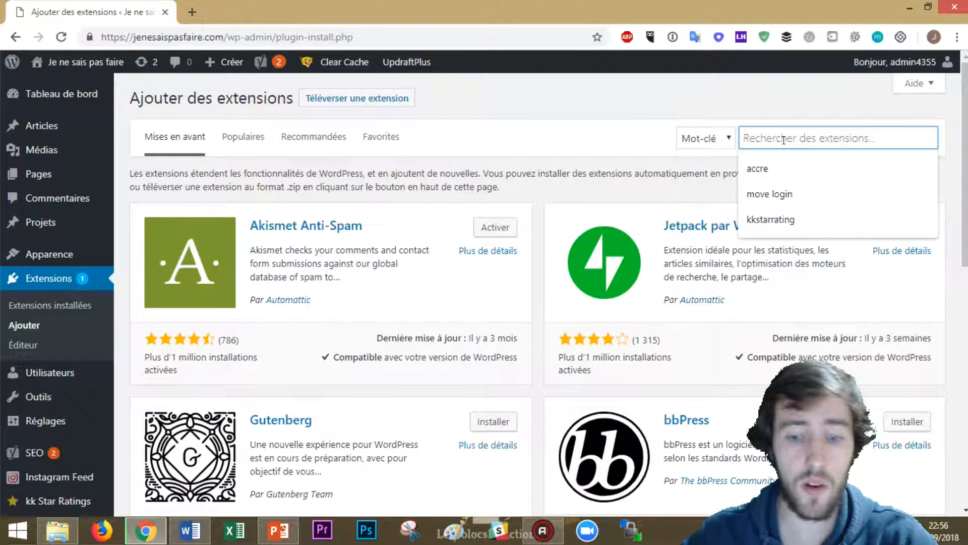
type("coming")
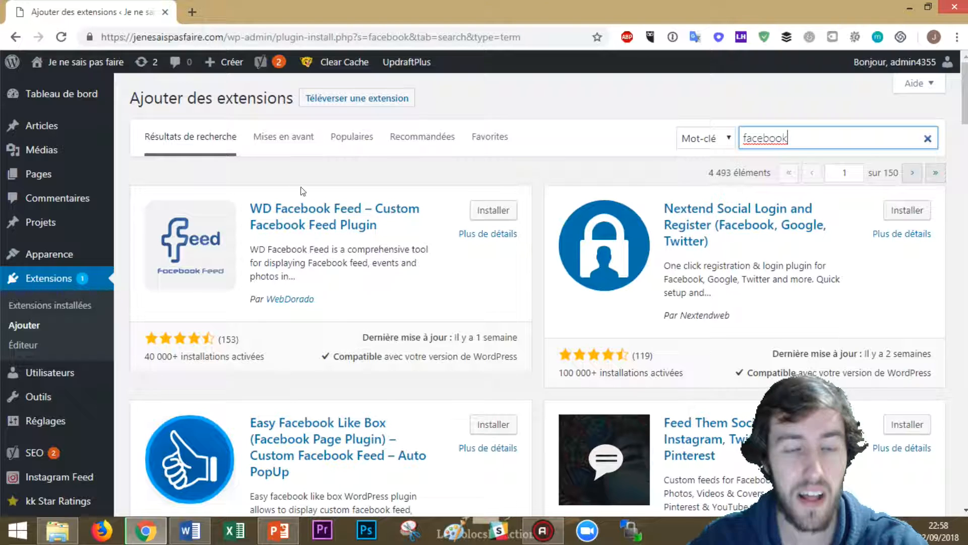
Step: Search the plugin directory for "ewww" and examine the description of EWWW Image Optimizer
key("ctrl+a")
type("eww")
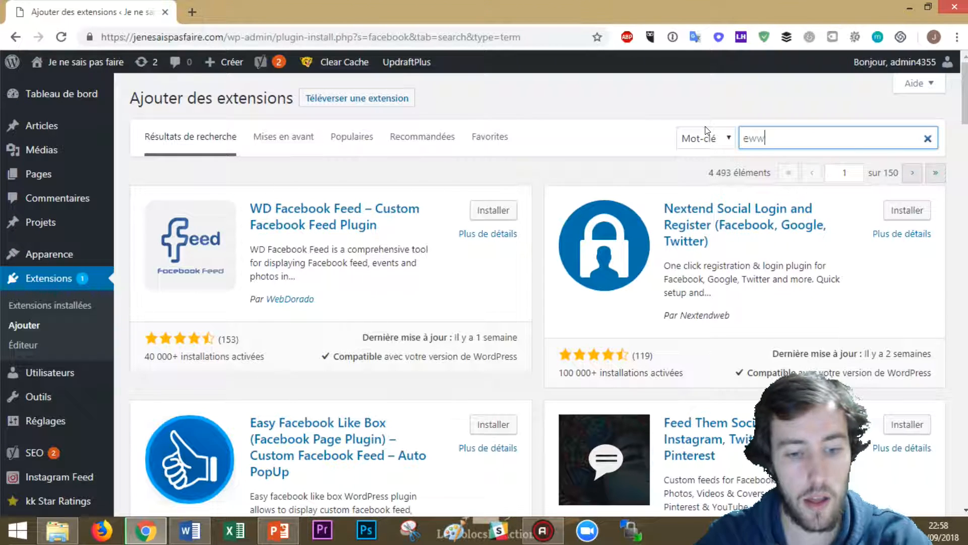
type("w ")
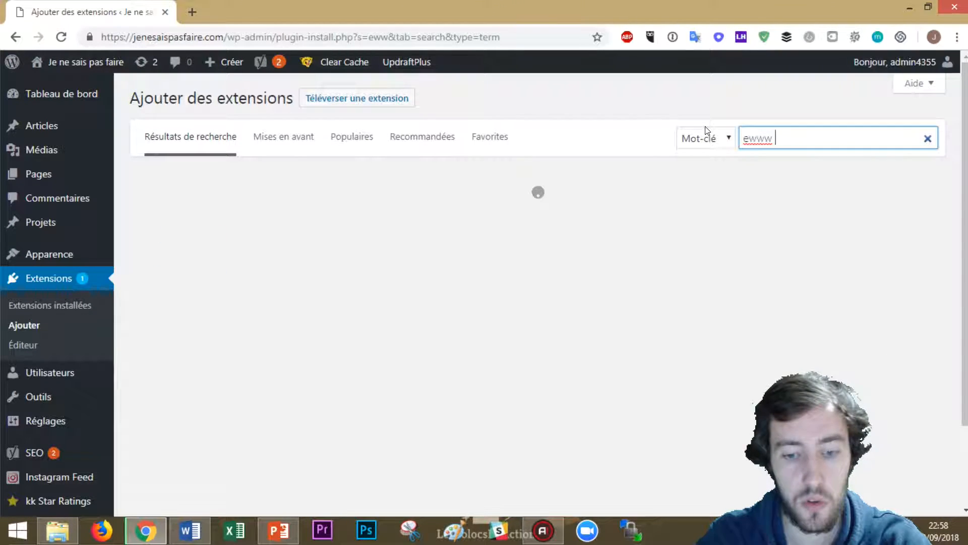
type("opt")
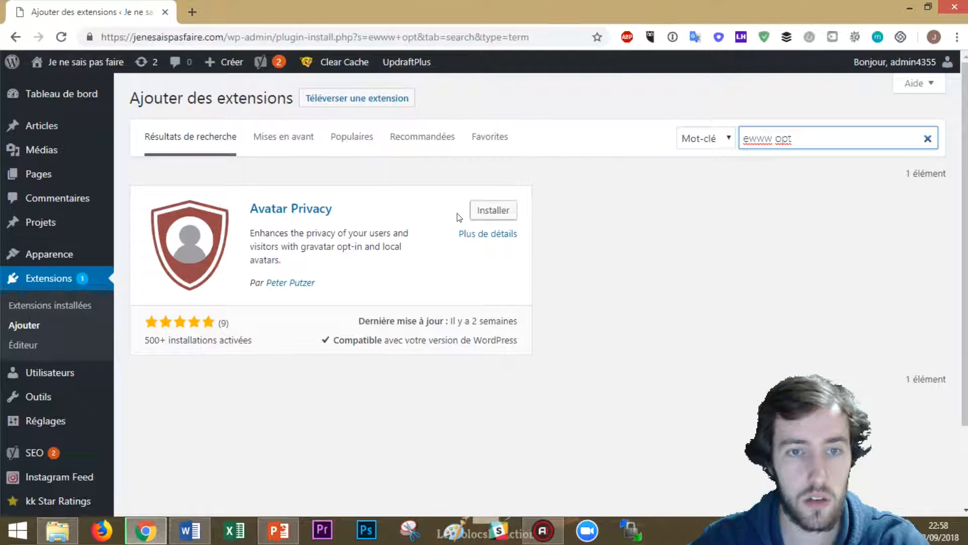
key("BackSpace")
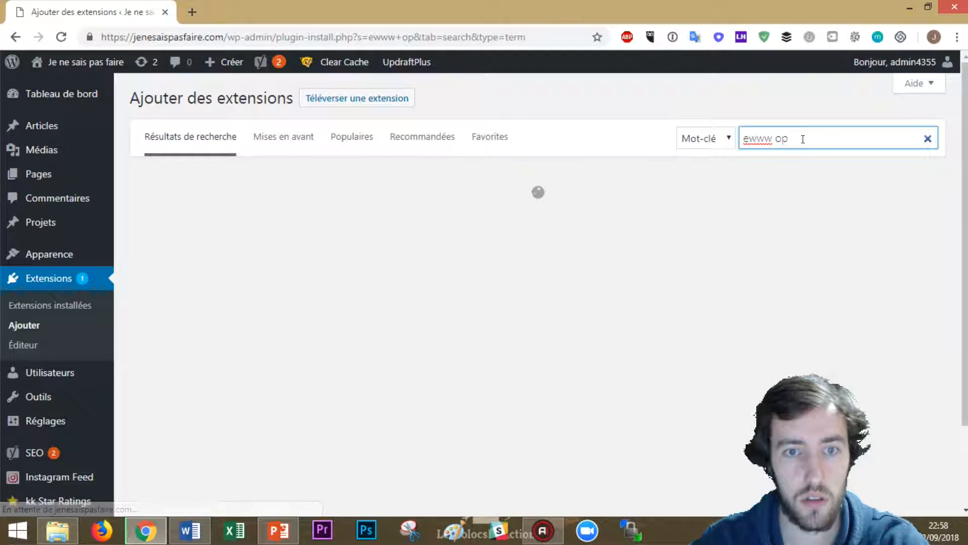
key("BackSpace")
key("BackSpace")
key("BackSpace")
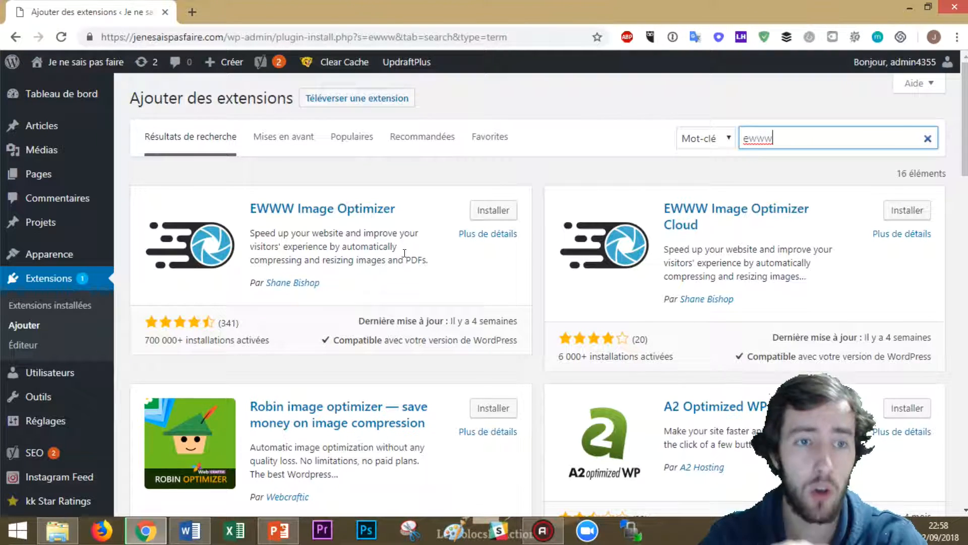
mouse_move(87, 147)
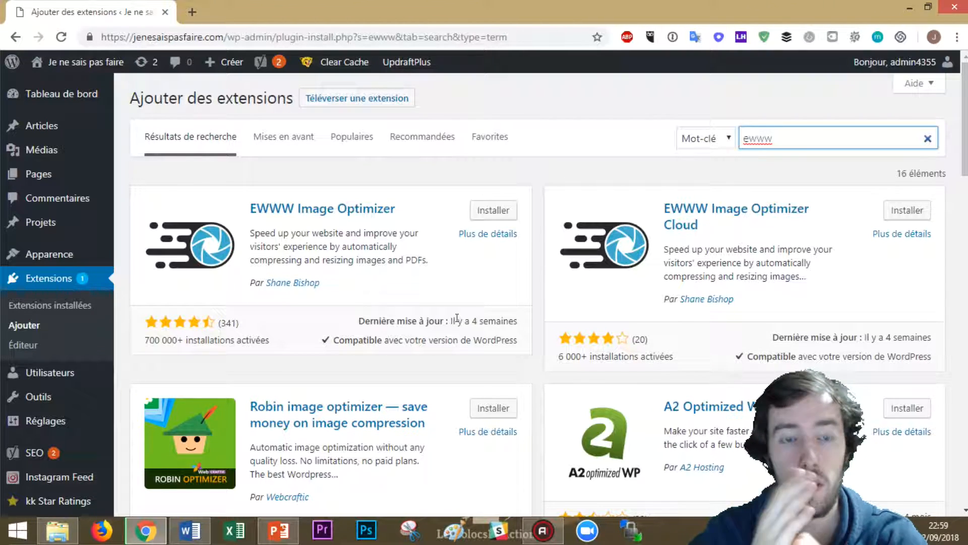
left_click_drag(427, 260, 261, 242)
Step: Search the plugin directory for "wordfence"
double_click(755, 132)
type("wof")
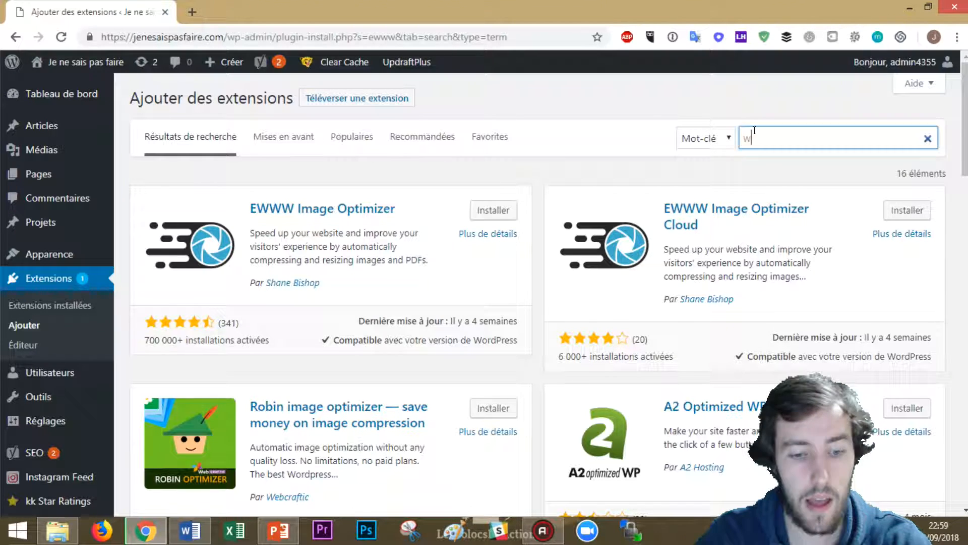
type("f")
key("BackSpace")
type("dfence")
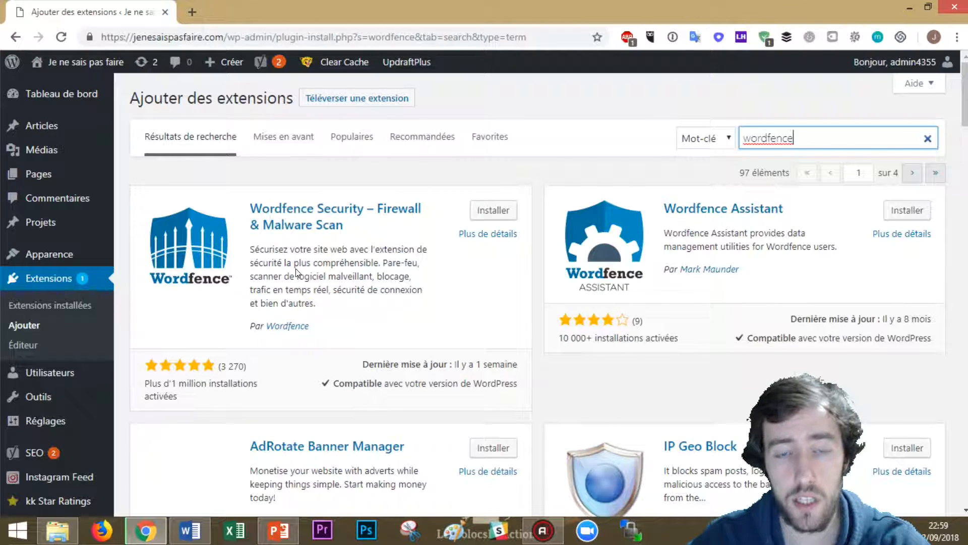
Step: Search the plugin directory for "google captcha"
double_click(748, 136)
key("BackSpace")
type("g")
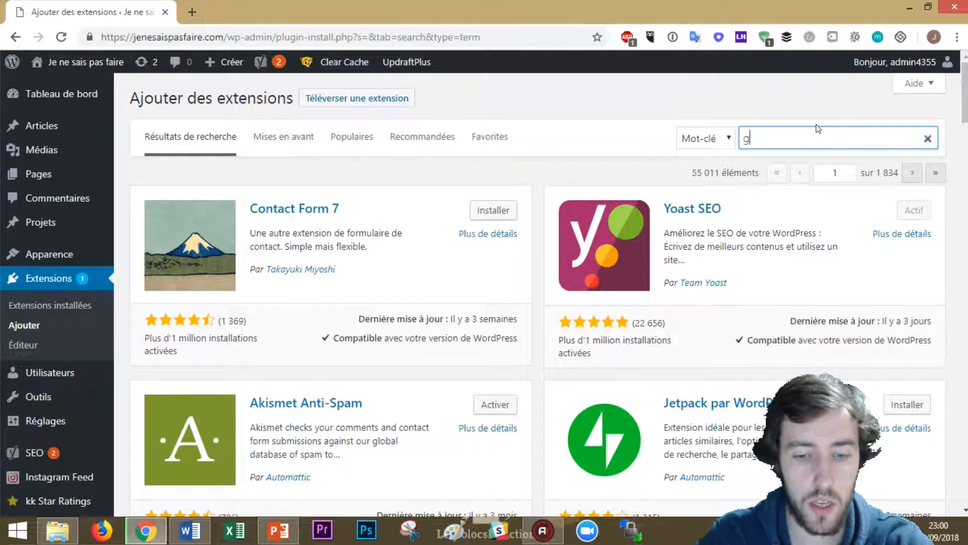
type("oogle capt")
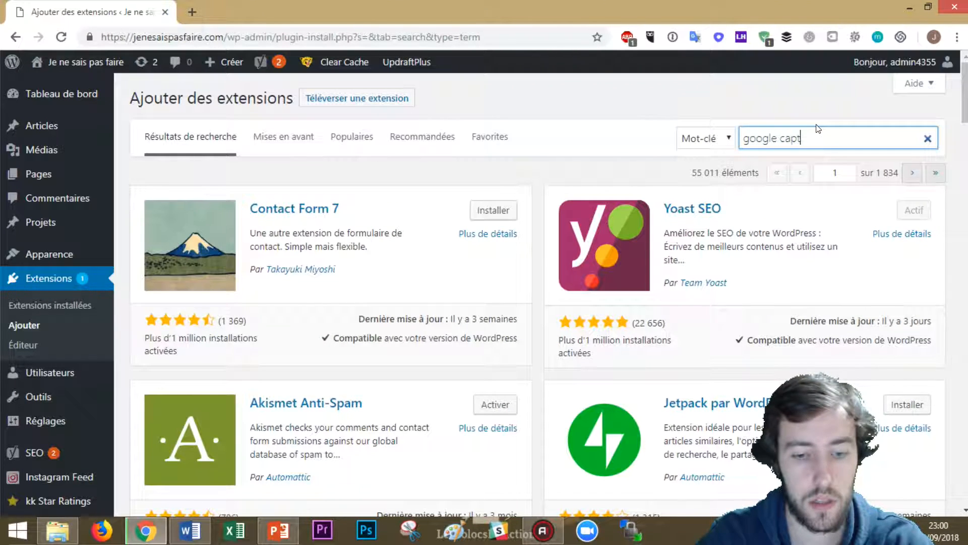
type("ch")
key("BackSpace")
key("BackSpace")
type("tcha")
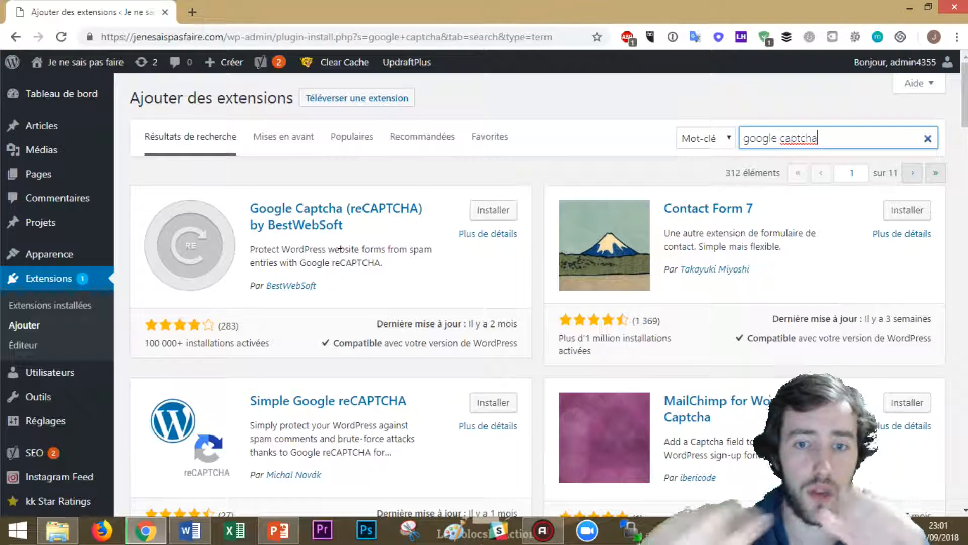
Step: Review the details of Google Captcha (reCAPTCHA) by BestWebSoft, including its contact form screenshot, and close the details
left_click(339, 209)
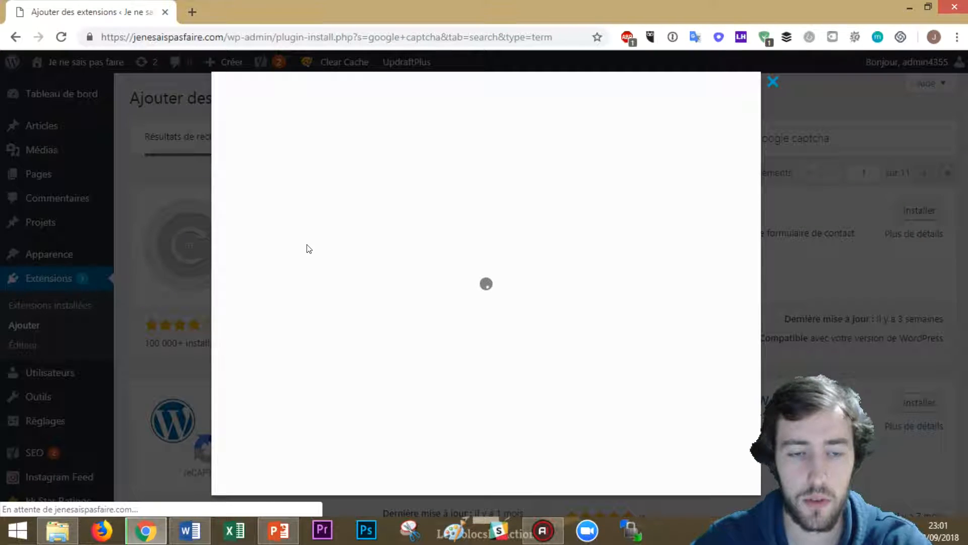
scroll(454, 262, "down", 4)
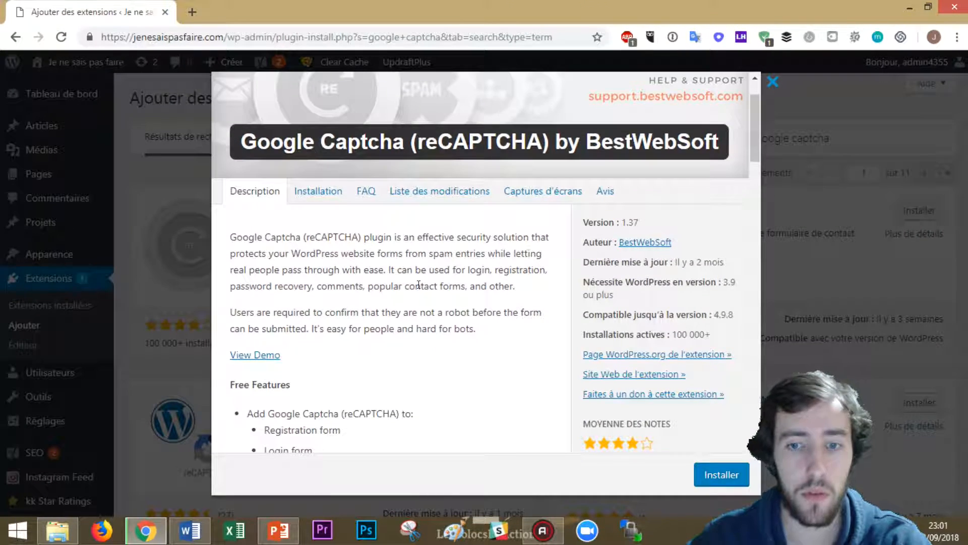
scroll(417, 288, "up", 4)
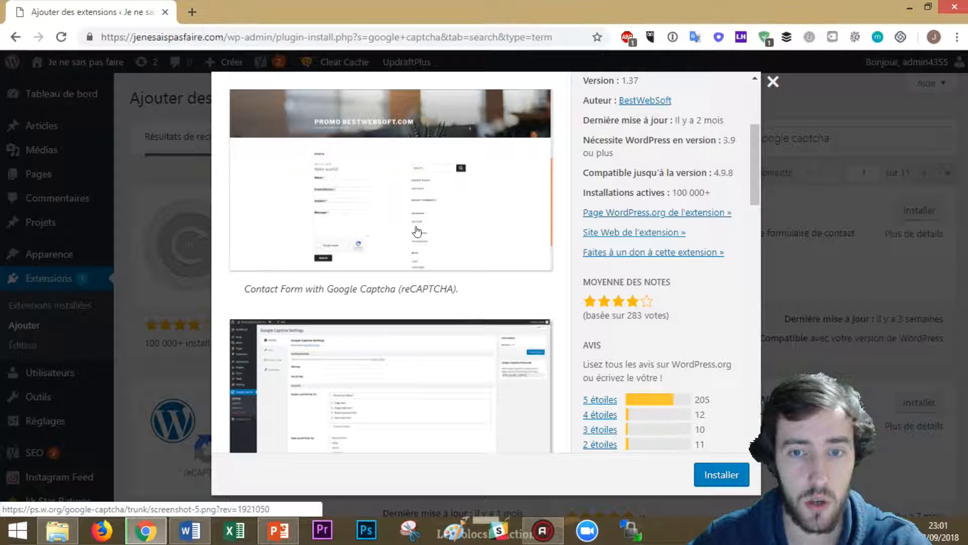
left_click(357, 252)
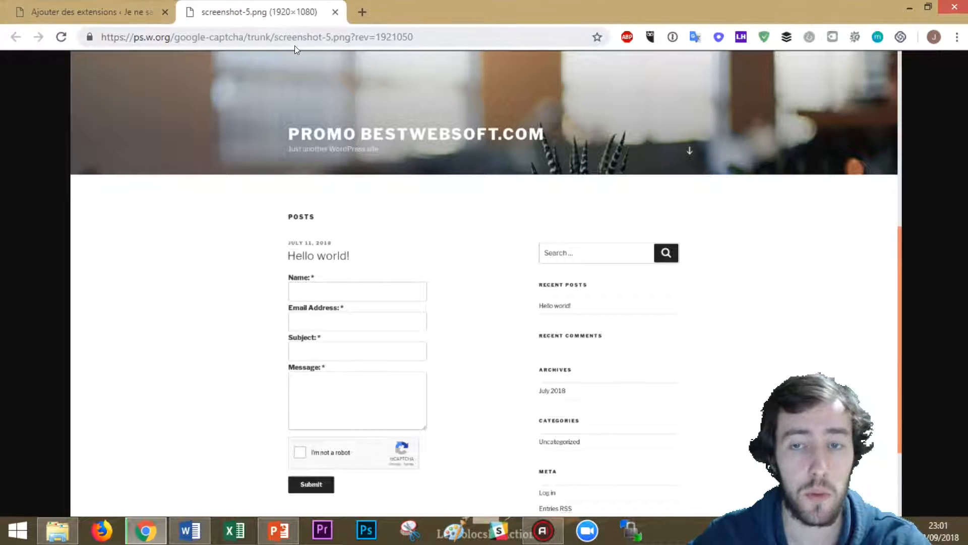
left_click(336, 11)
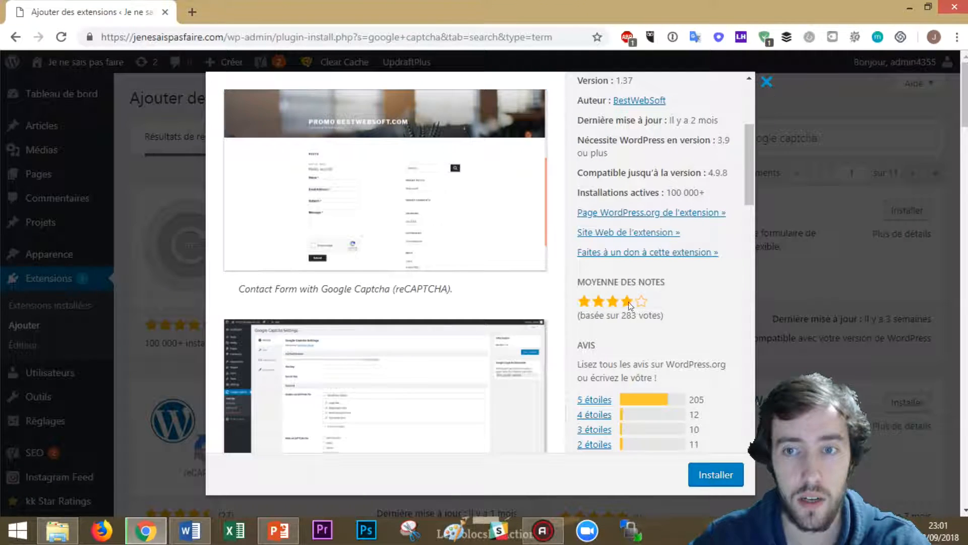
left_click(773, 82)
Step: Search the plugin directory for "monsterinsight"
triple_click(787, 138)
type("monster")
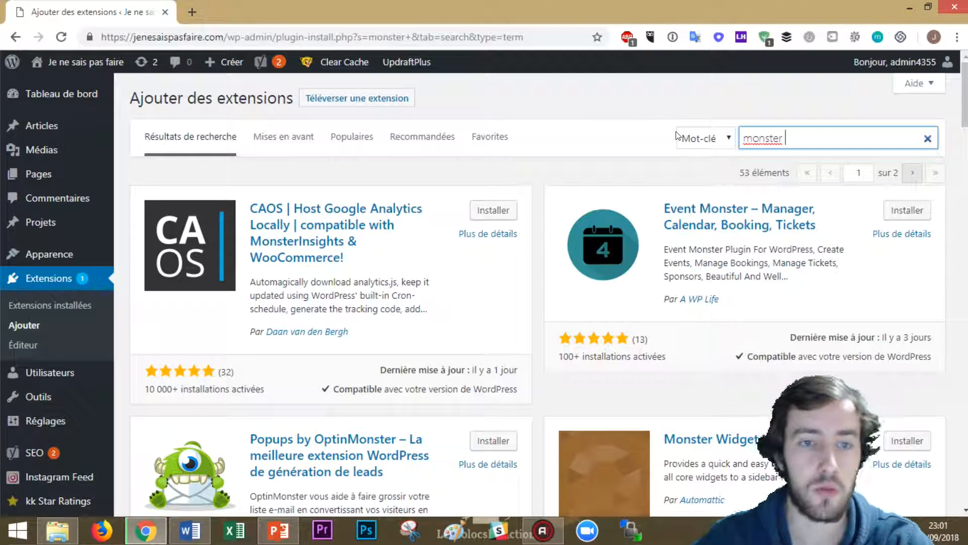
type("ins")
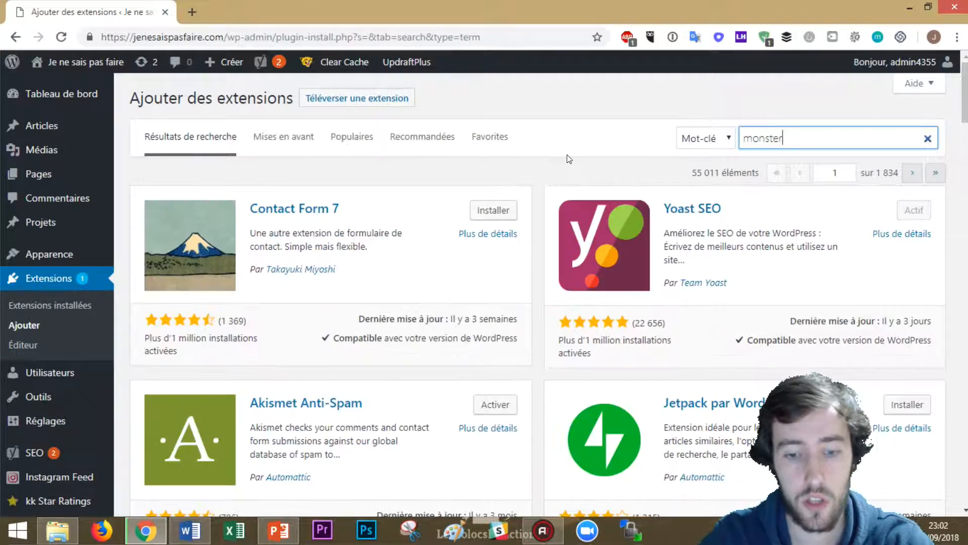
type("nster")
type("ins")
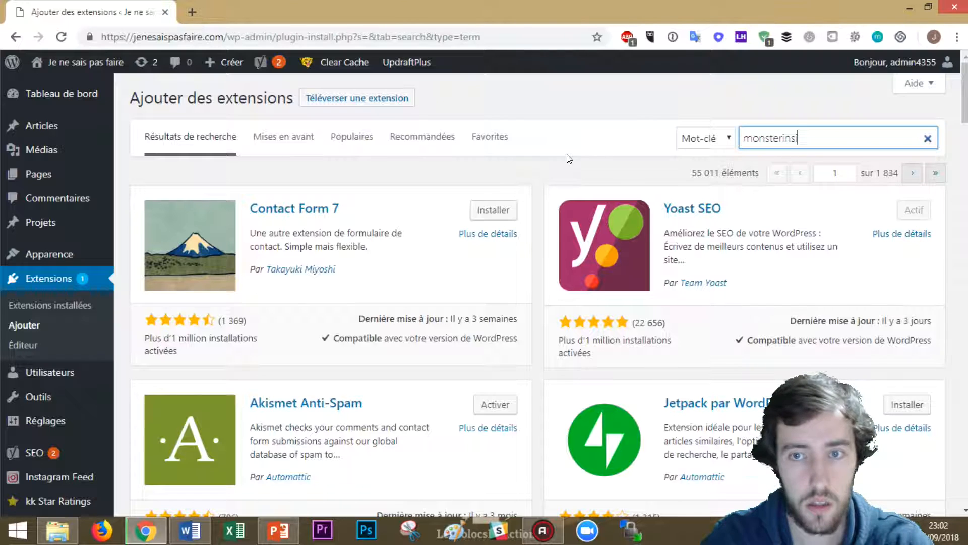
type("ight")
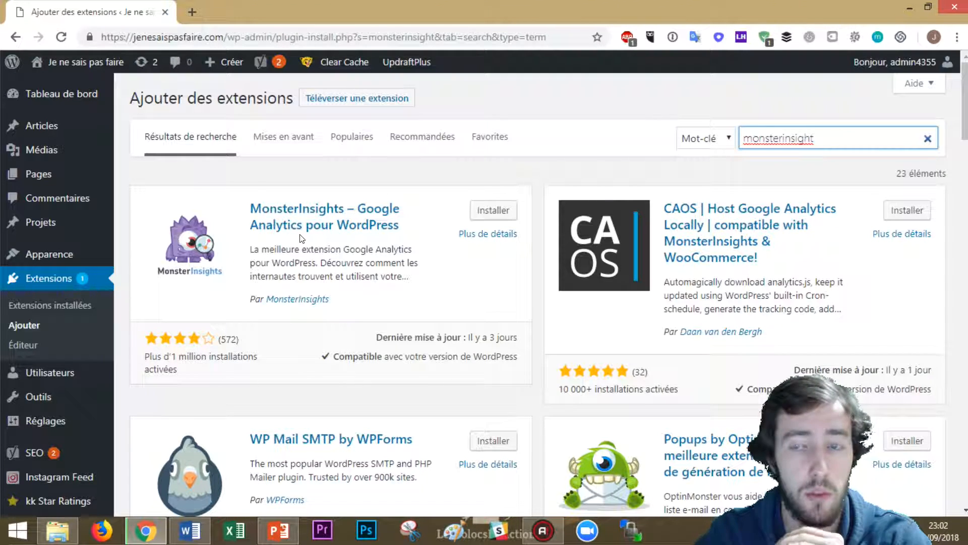
Step: Clear the plugin search and examine the rating, install count and last update of Yoast SEO
left_click_drag(814, 138, 729, 141)
key("BackSpace")
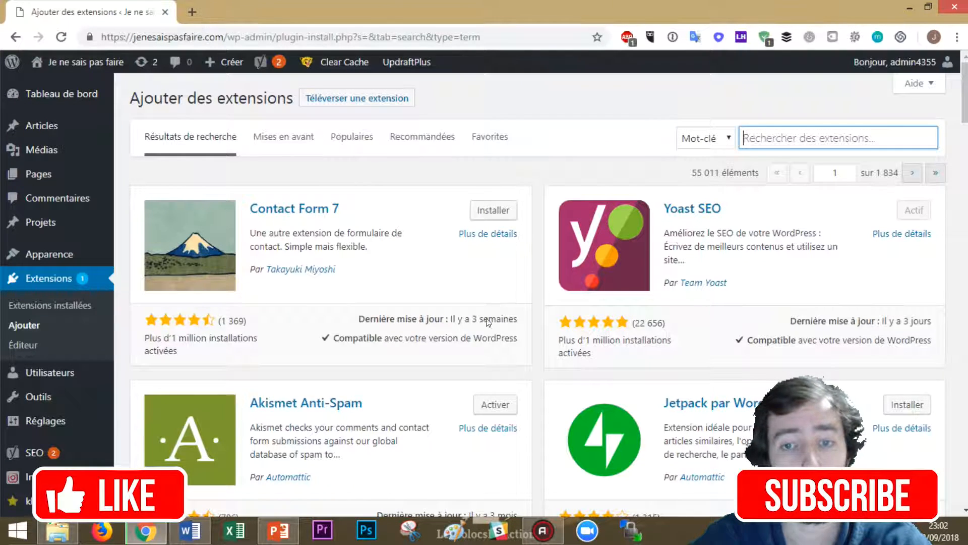
scroll(567, 330, "down", 1)
left_click_drag(630, 251, 579, 242)
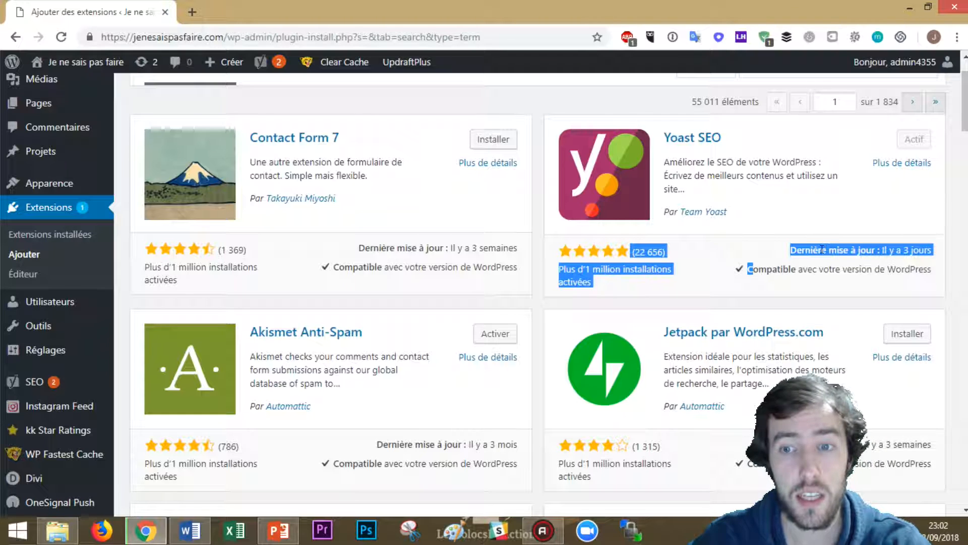
left_click(793, 241)
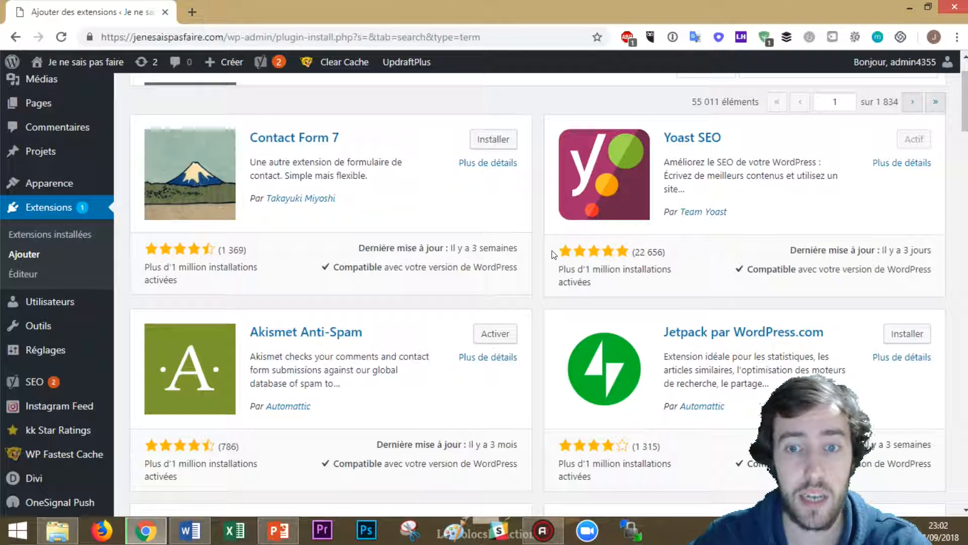